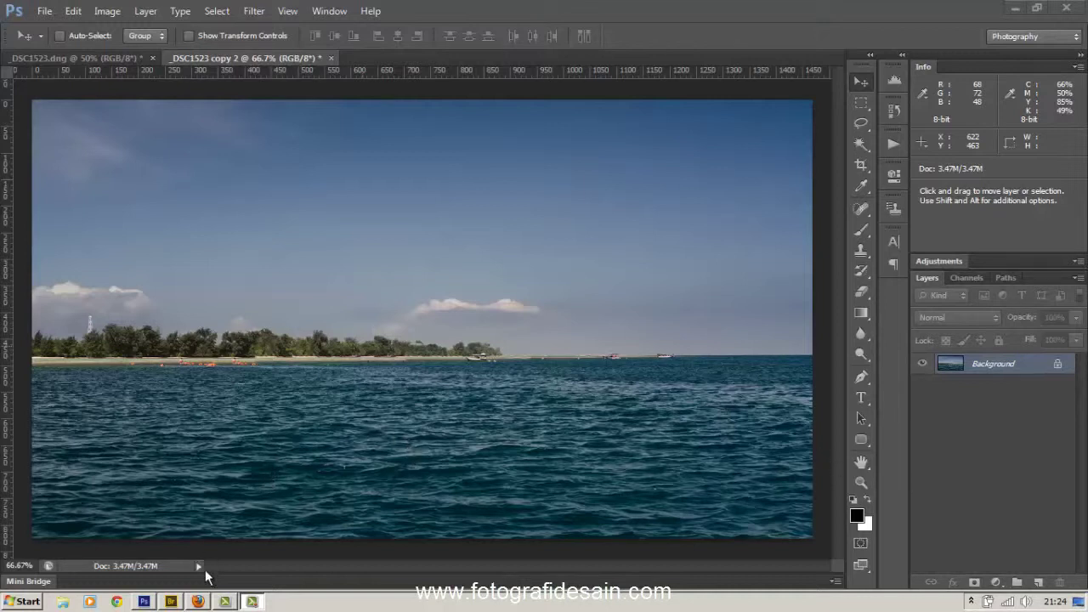
Show the seascape photo in Full Screen Mode with Menu Bar and reposition it in the window.
{"action": "left_click", "coordinate": [197, 602]}
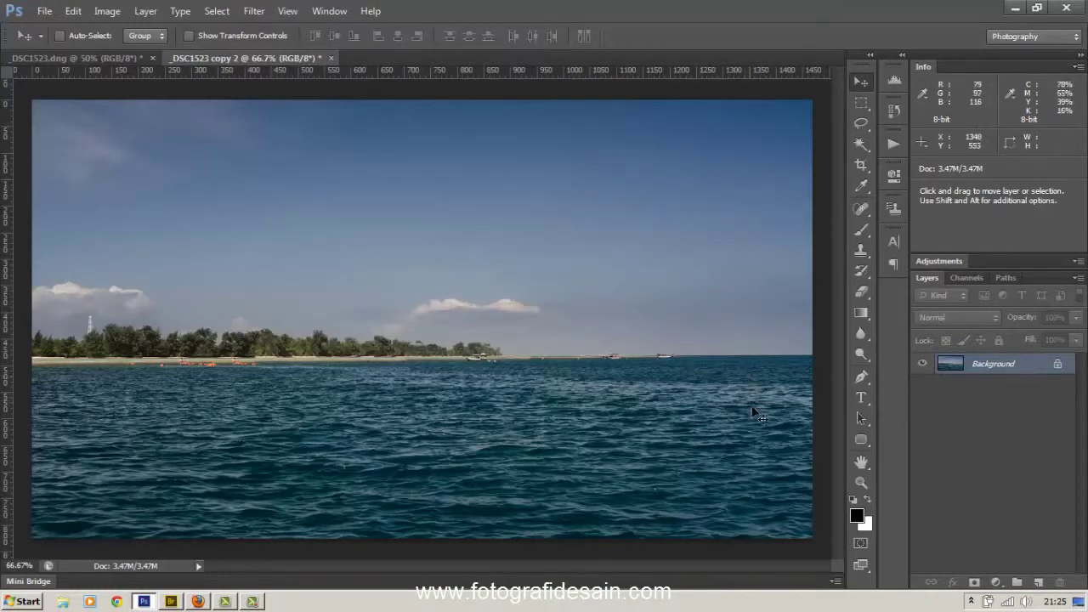
{"action": "key", "text": "f"}
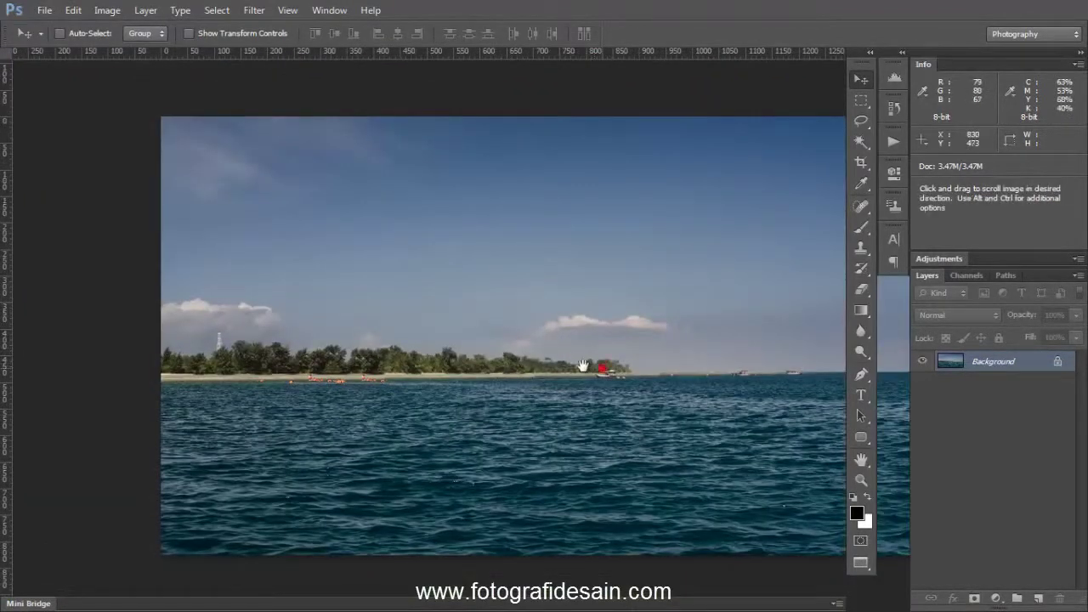
{"action": "left_click_drag", "start_coordinate": [595, 364], "coordinate": [476, 344]}
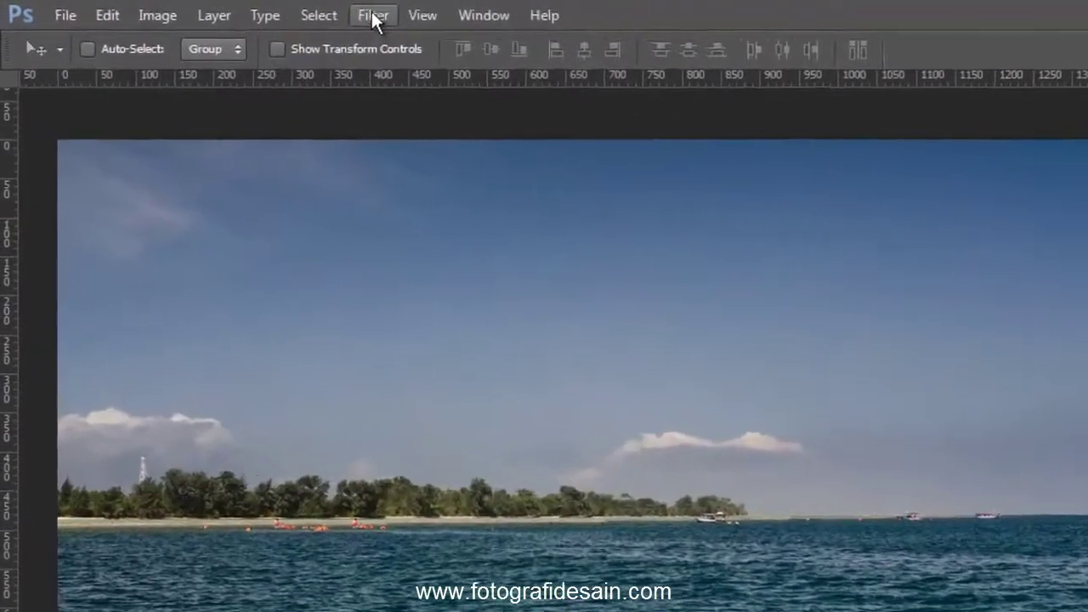
Apply a Spherize distortion to the seascape, dismiss the locked-layer error, and show the History panel.
{"action": "left_click", "coordinate": [253, 11]}
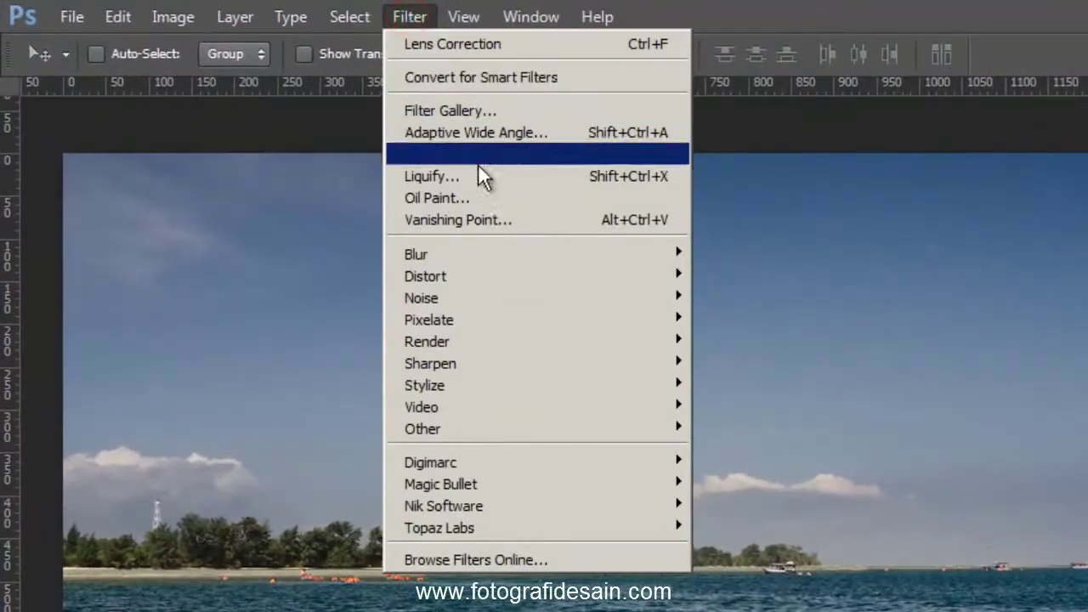
{"action": "mouse_move", "coordinate": [537, 275]}
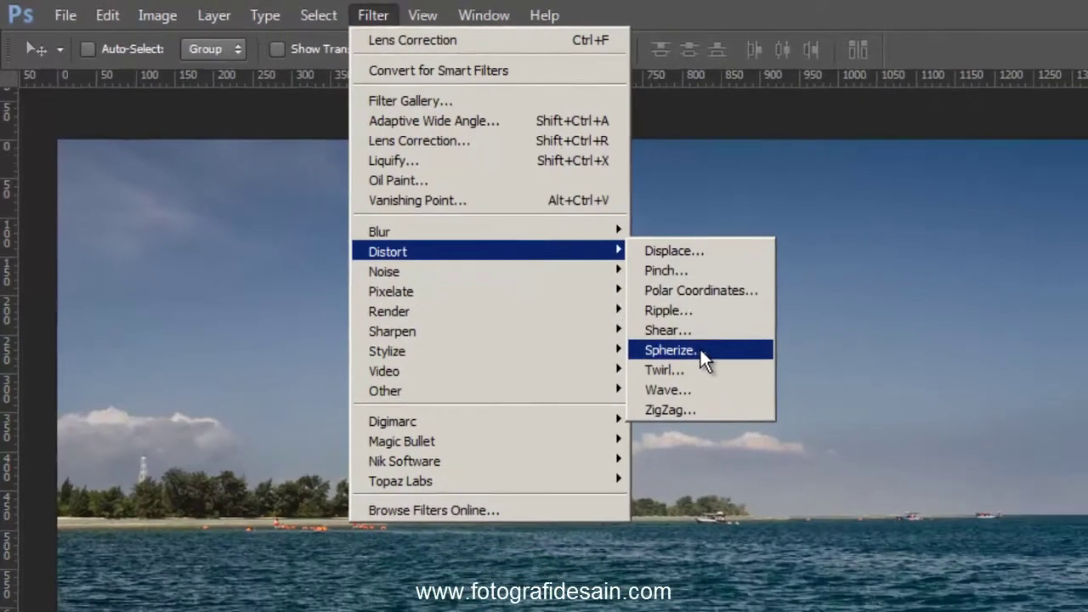
{"action": "left_click", "coordinate": [700, 350]}
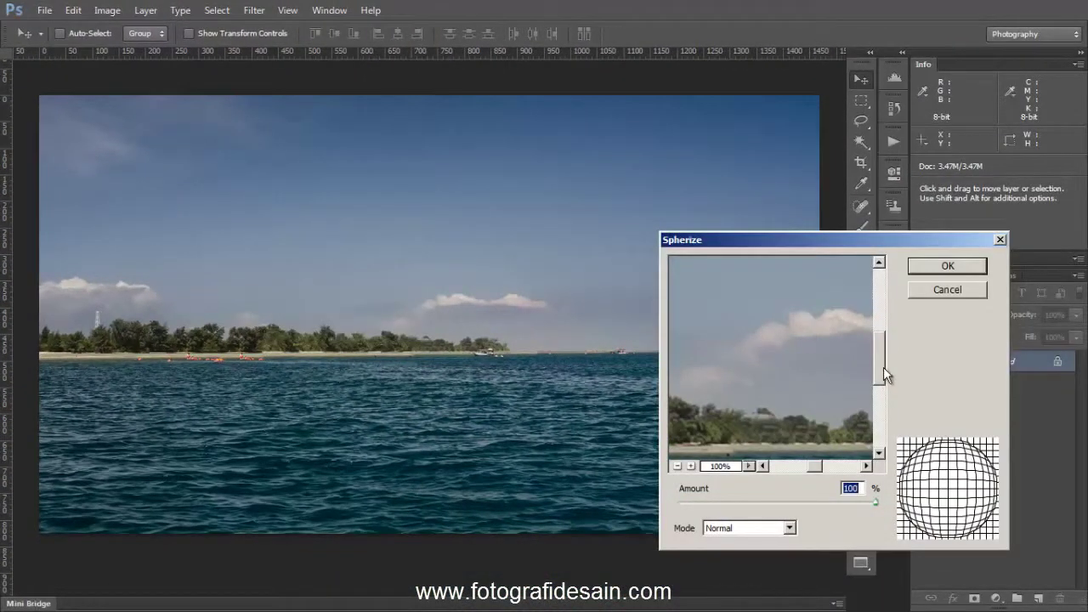
{"action": "left_click_drag", "start_coordinate": [882, 367], "coordinate": [883, 423]}
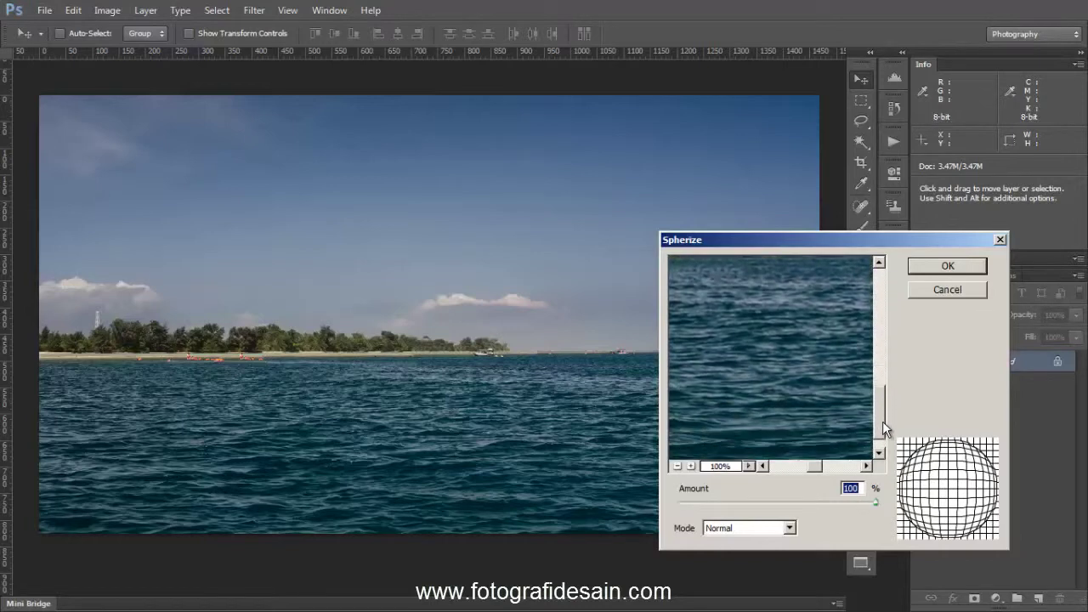
{"action": "left_click", "coordinate": [947, 269]}
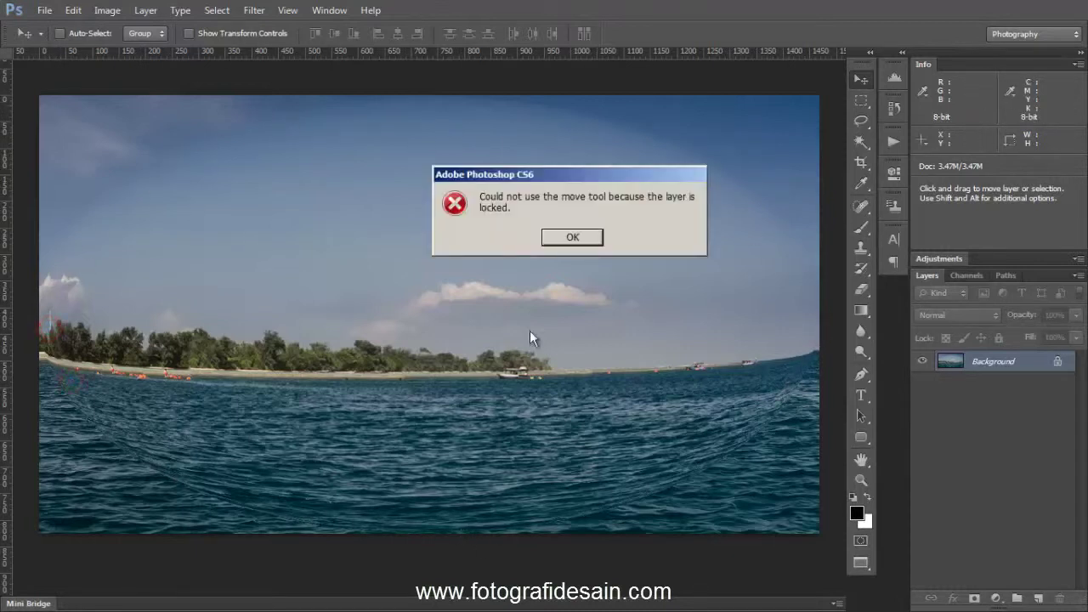
{"action": "left_click", "coordinate": [575, 238]}
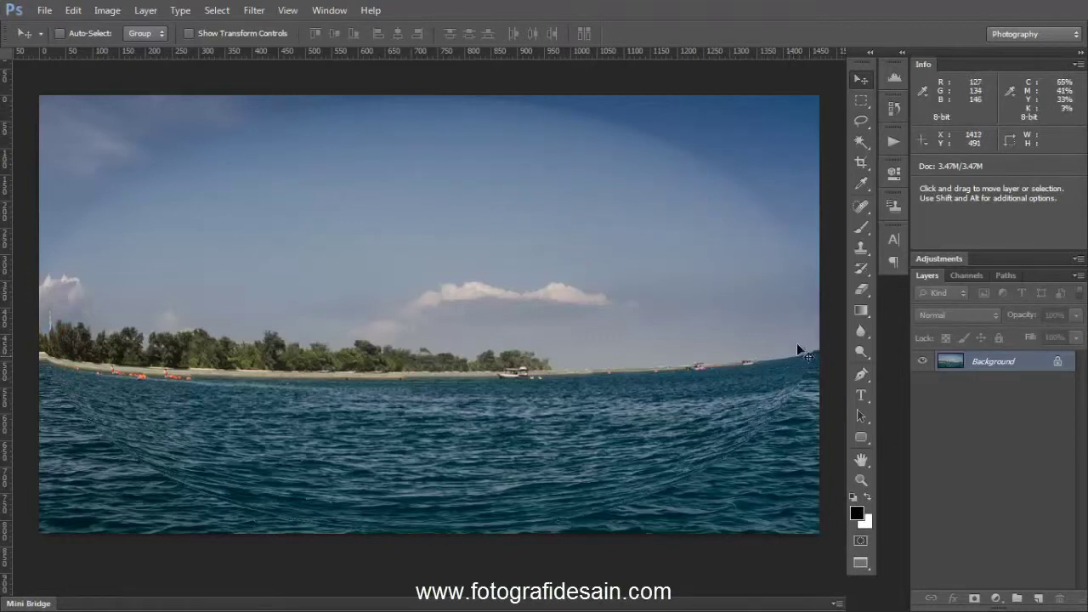
{"action": "left_click", "coordinate": [894, 108]}
Revert History to the Deselect state, removing the Spherize, and close the History panel.
{"action": "left_click", "coordinate": [748, 248]}
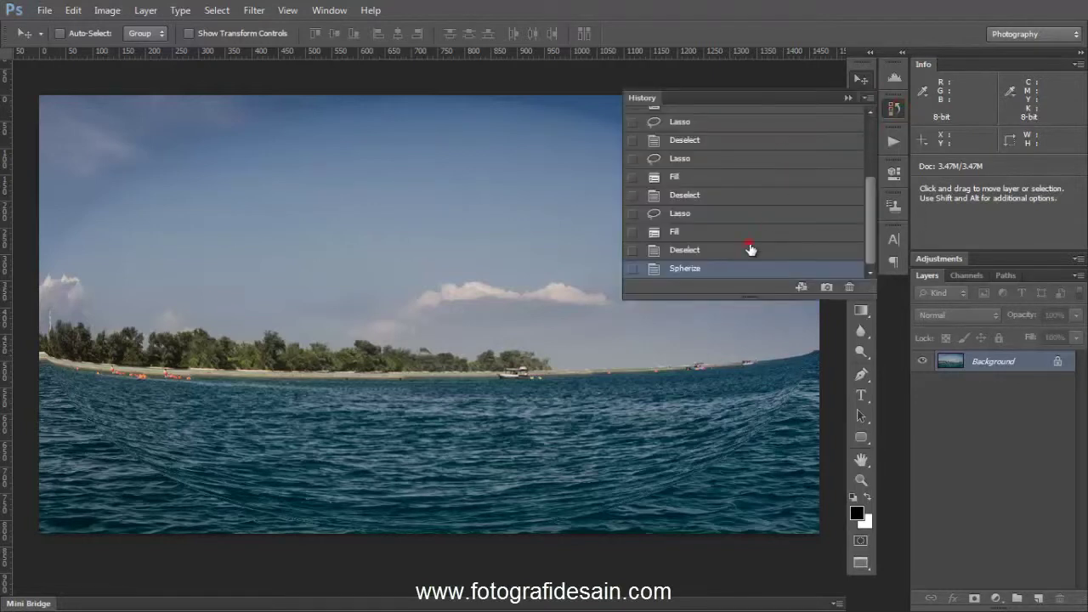
{"action": "left_click", "coordinate": [893, 105]}
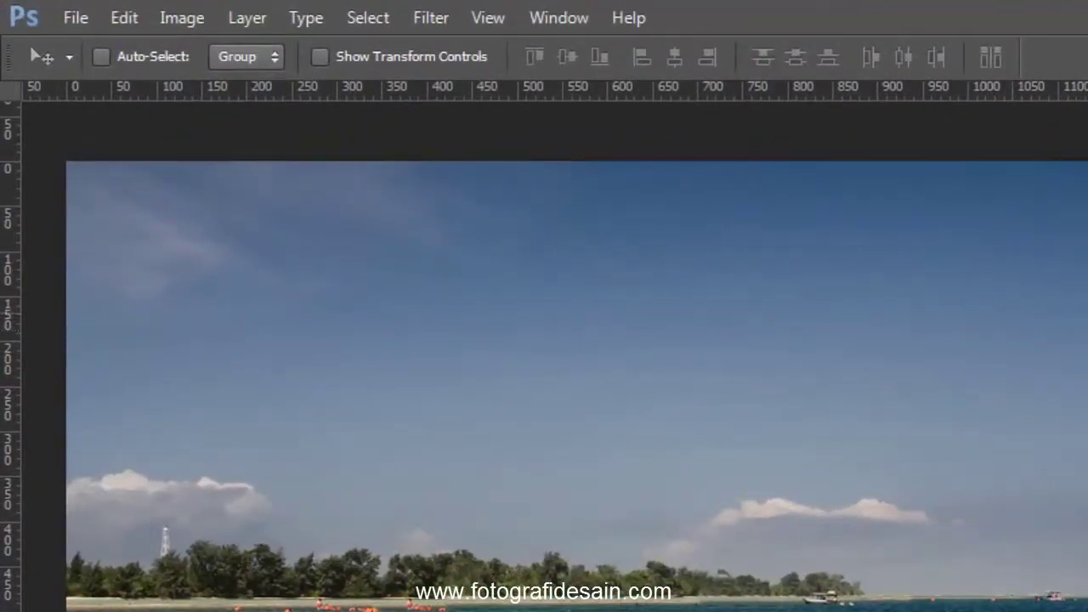
{"action": "left_click", "coordinate": [427, 21]}
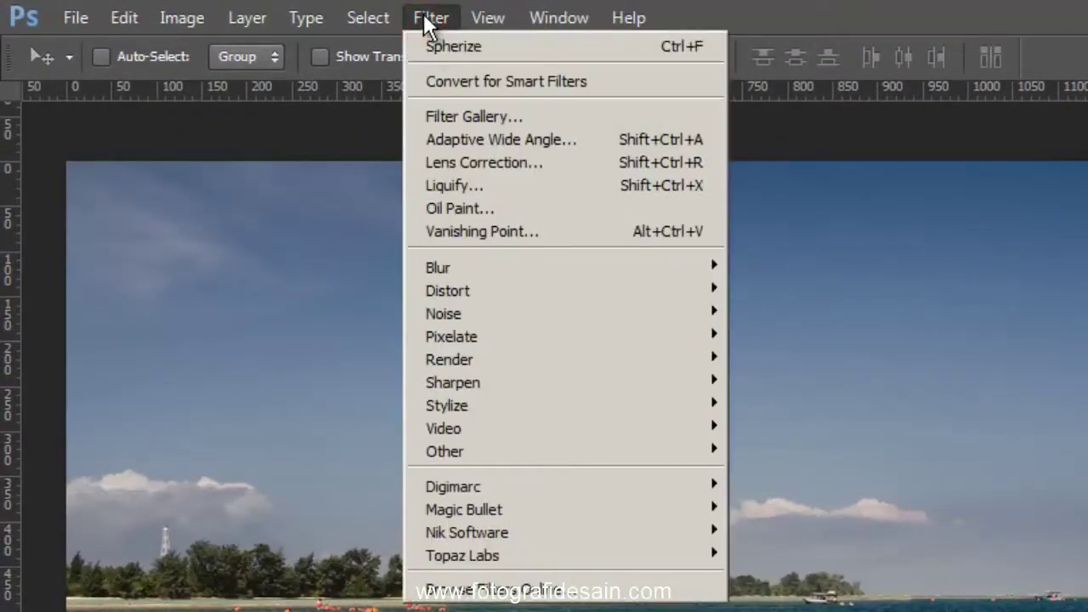
{"action": "left_click", "coordinate": [508, 162]}
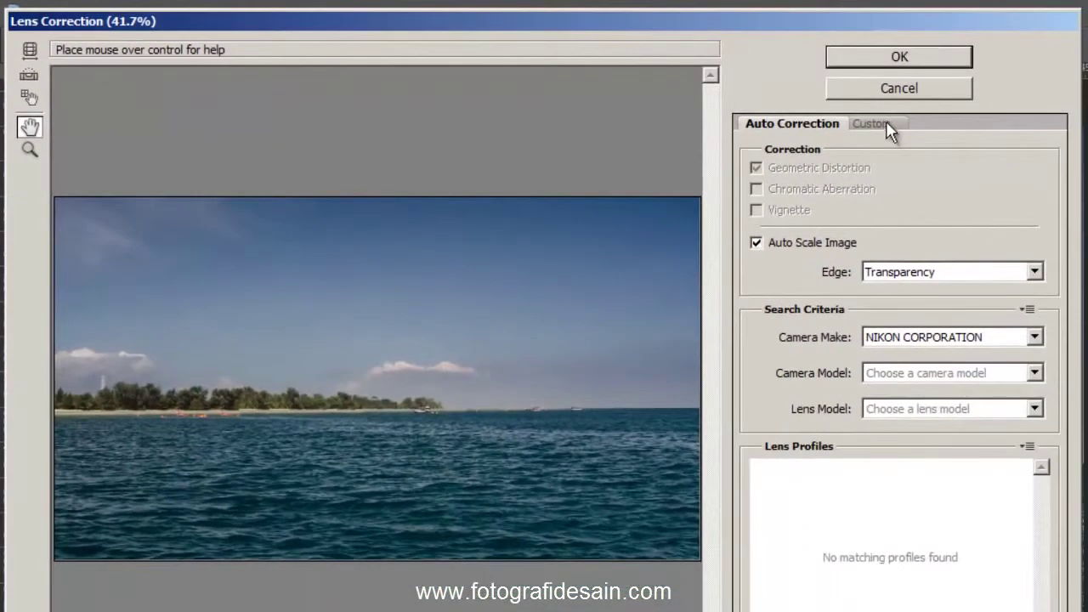
{"action": "left_click", "coordinate": [882, 123]}
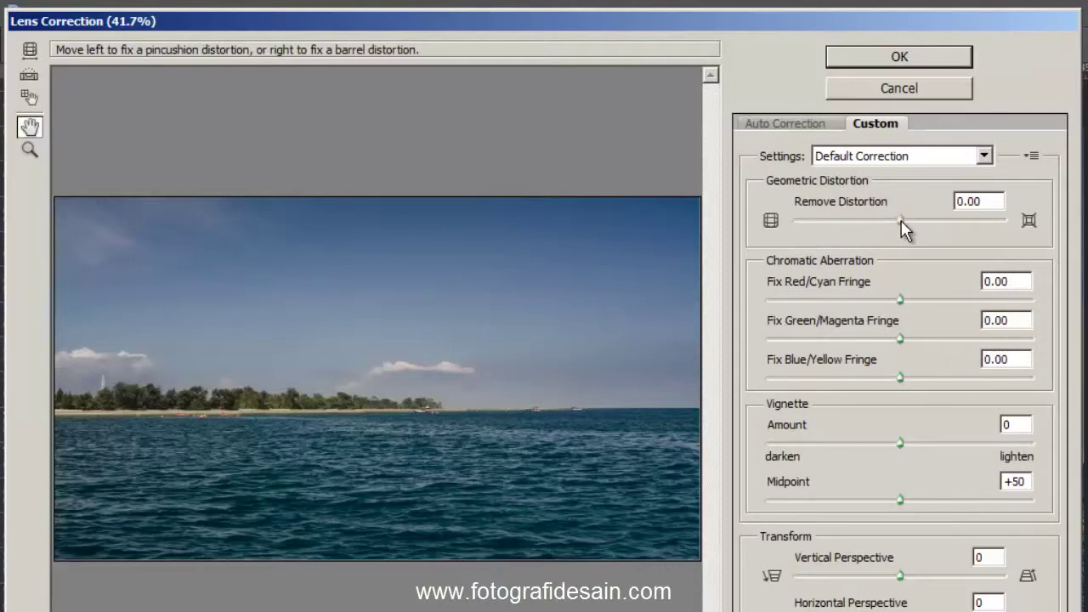
{"action": "left_click_drag", "start_coordinate": [899, 221], "coordinate": [862, 216]}
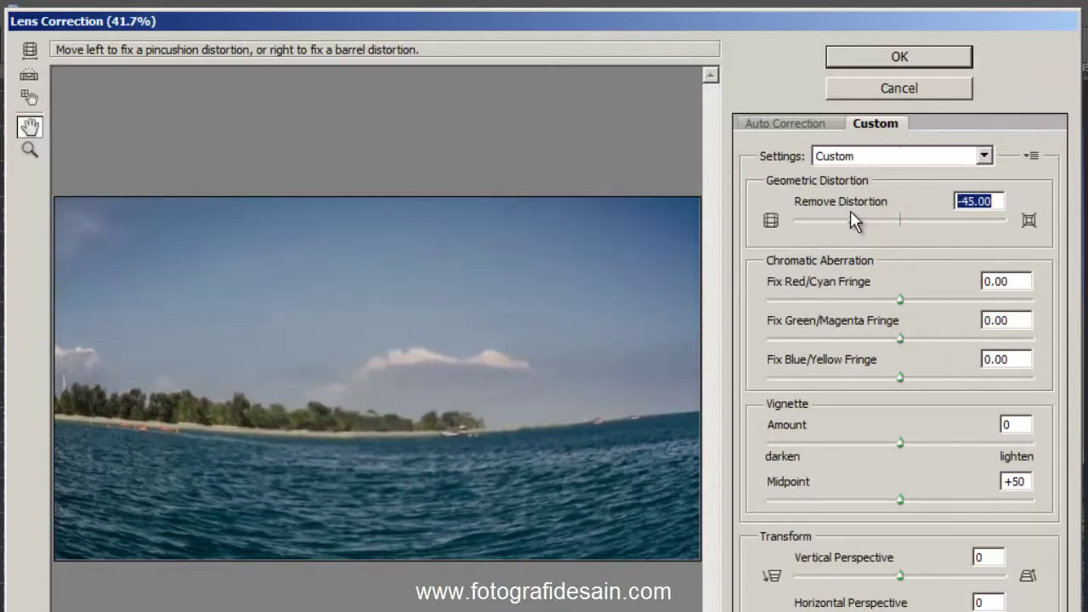
{"action": "mouse_move", "coordinate": [860, 215]}
{"action": "left_mouse_down"}
{"action": "mouse_move", "coordinate": [847, 213]}
{"action": "mouse_move", "coordinate": [903, 217]}
{"action": "left_mouse_up"}
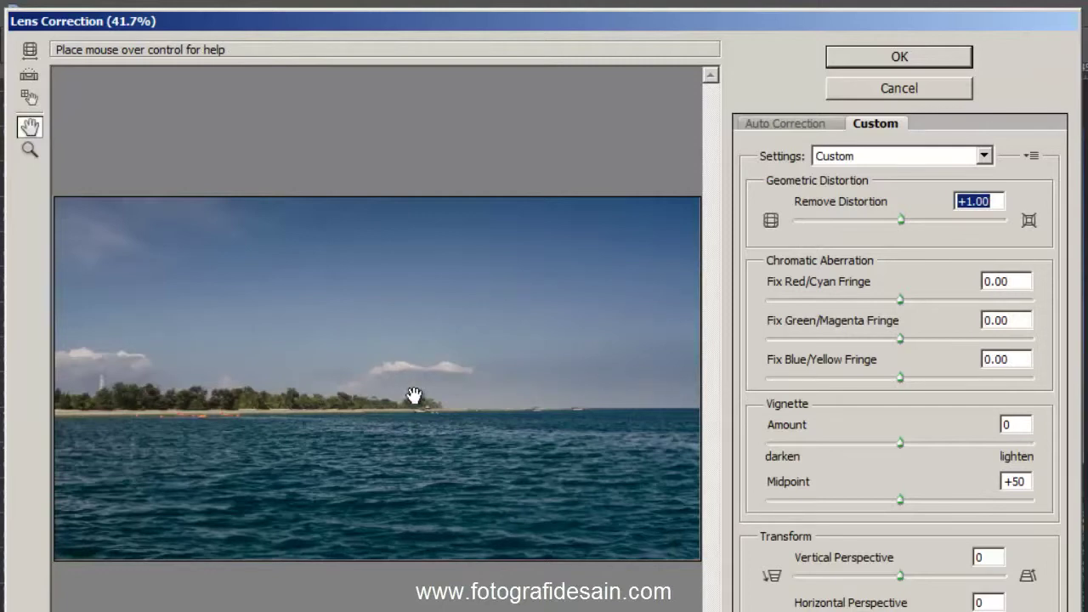
{"action": "left_click_drag", "start_coordinate": [899, 222], "coordinate": [830, 222]}
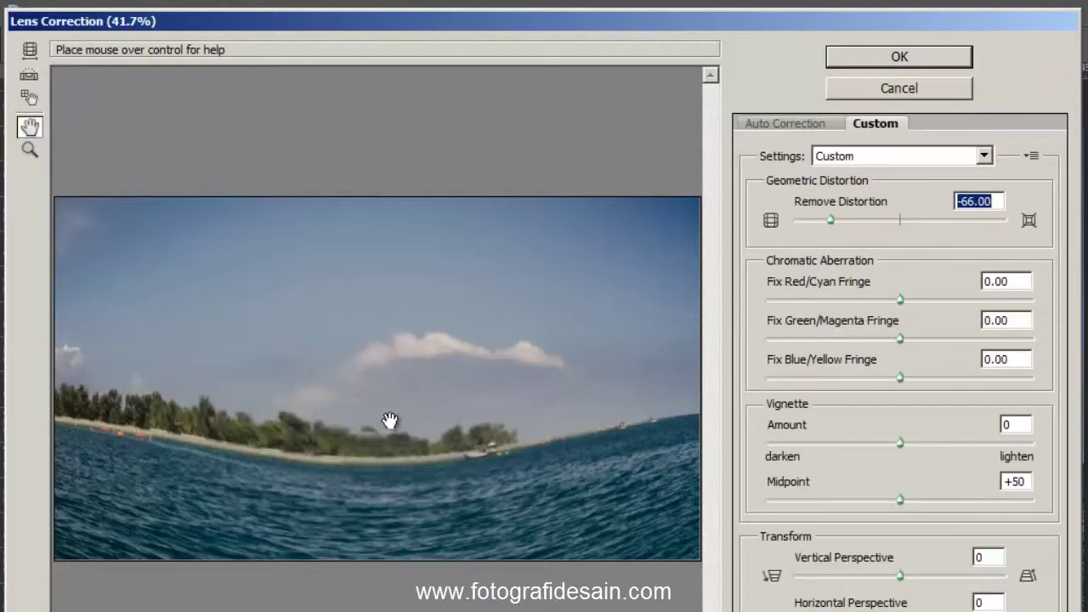
{"action": "left_click_drag", "start_coordinate": [832, 221], "coordinate": [904, 226]}
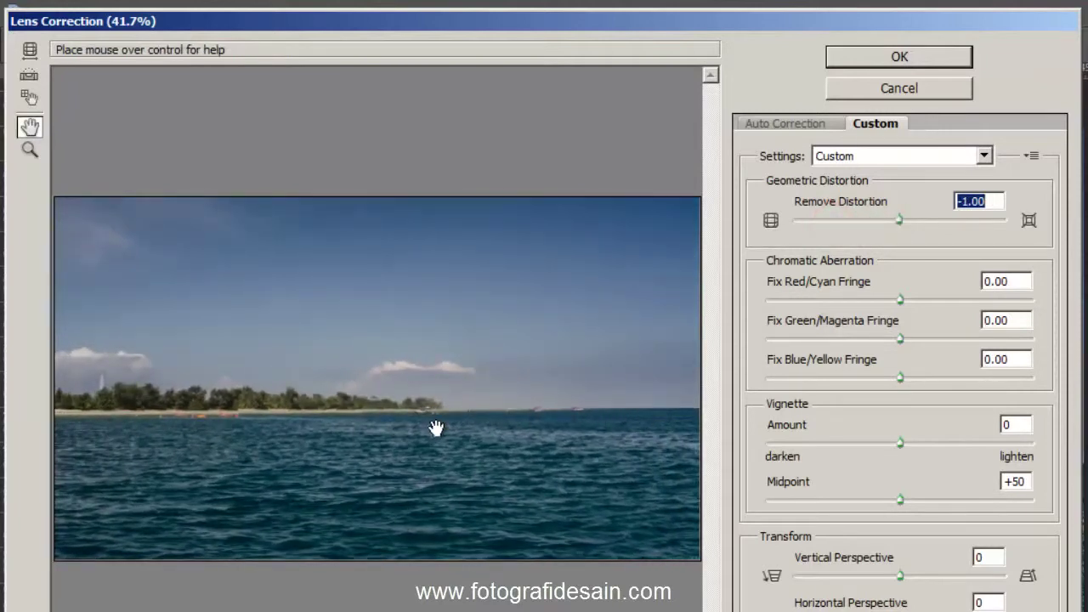
{"action": "left_click", "coordinate": [894, 88]}
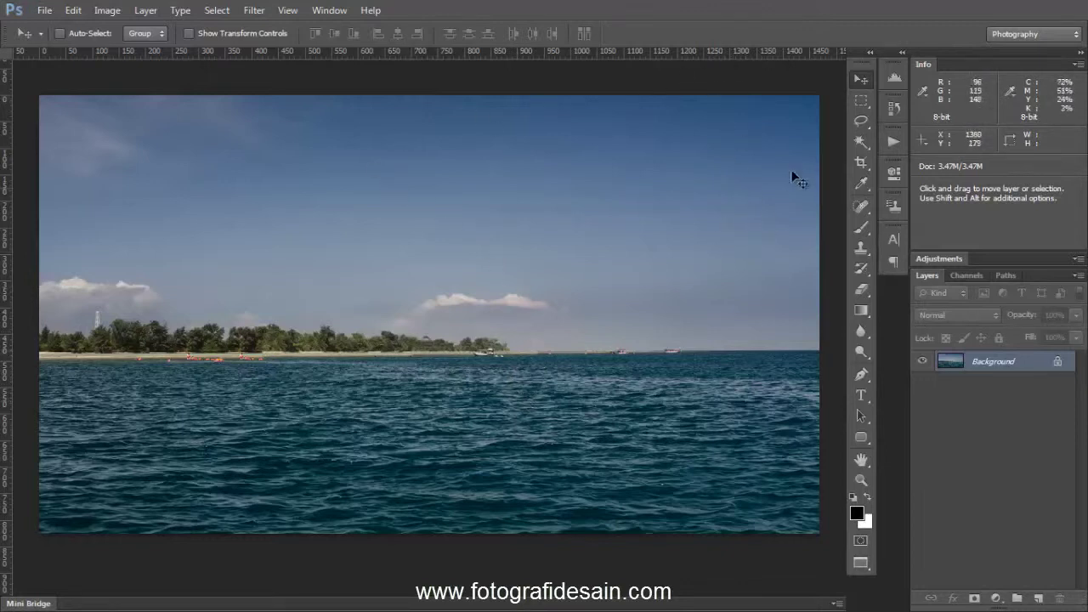
Crop off the lower sea strip to 1469 × 673 pixels and fit the photo to the window.
{"action": "left_click", "coordinate": [860, 162]}
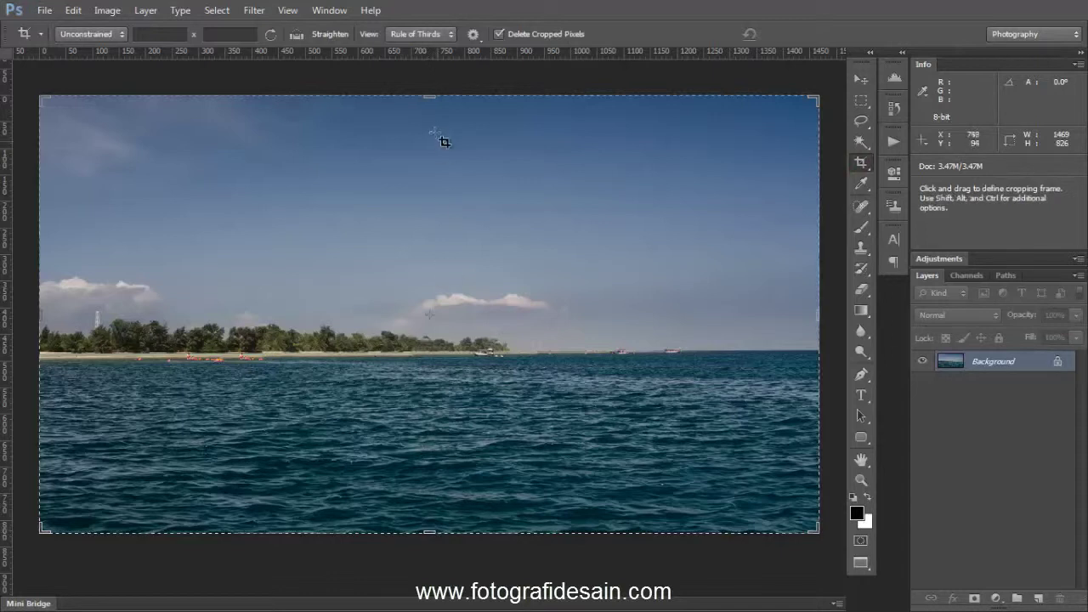
{"action": "left_click_drag", "start_coordinate": [430, 533], "coordinate": [428, 493]}
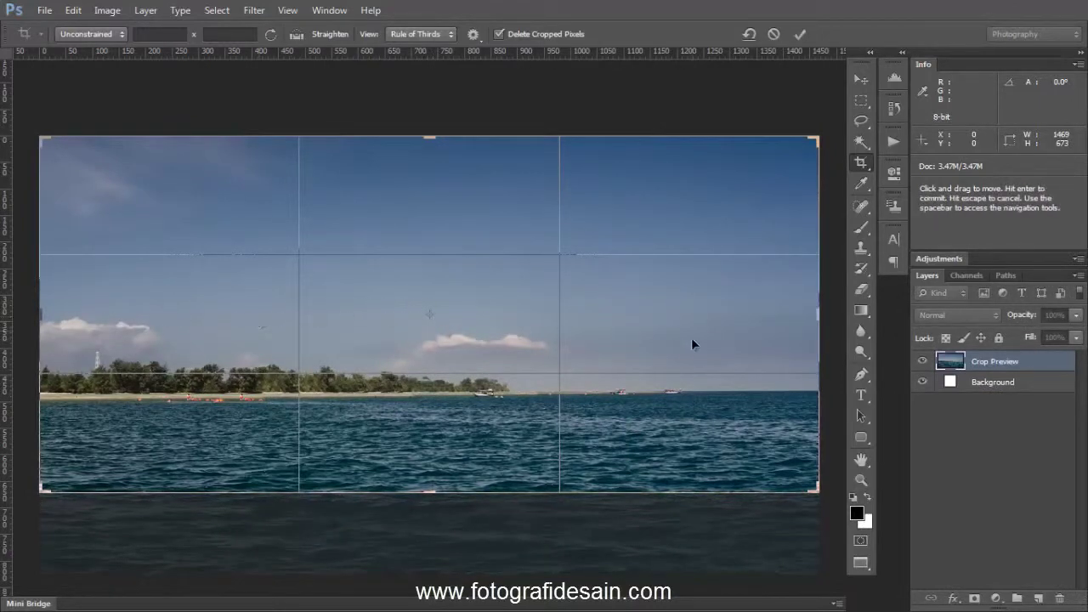
{"action": "key", "text": "Return"}
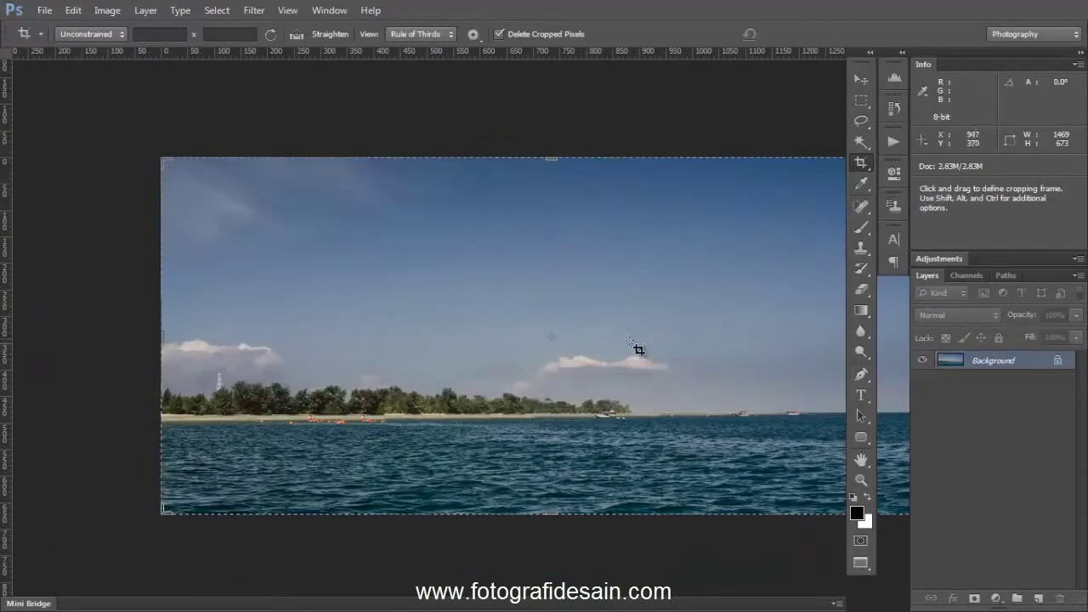
{"action": "key", "text": "v"}
{"action": "key", "text": "ctrl+0"}
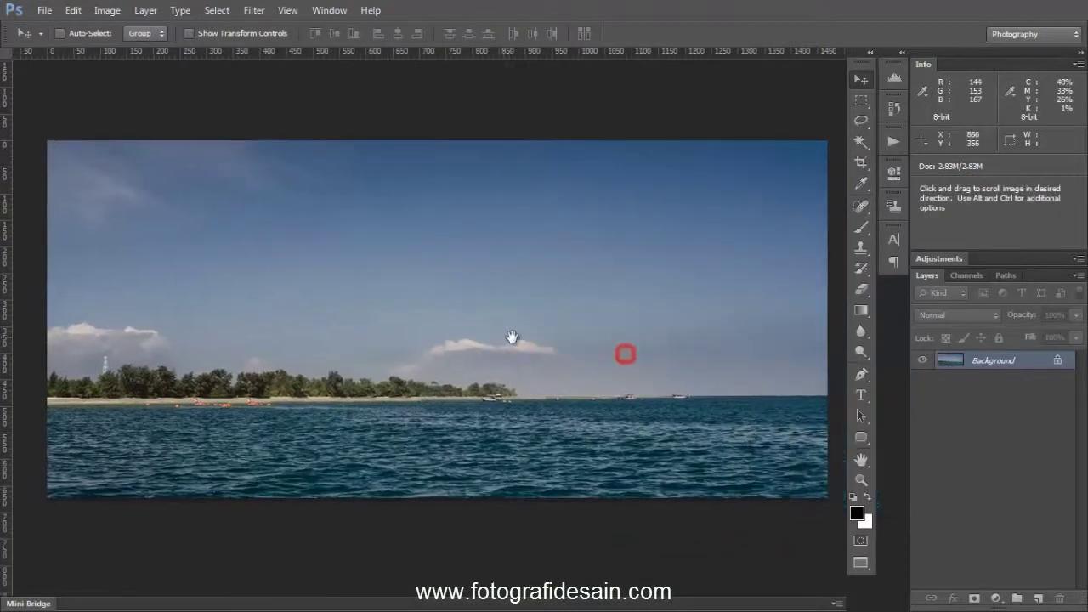
{"action": "left_click", "coordinate": [254, 10]}
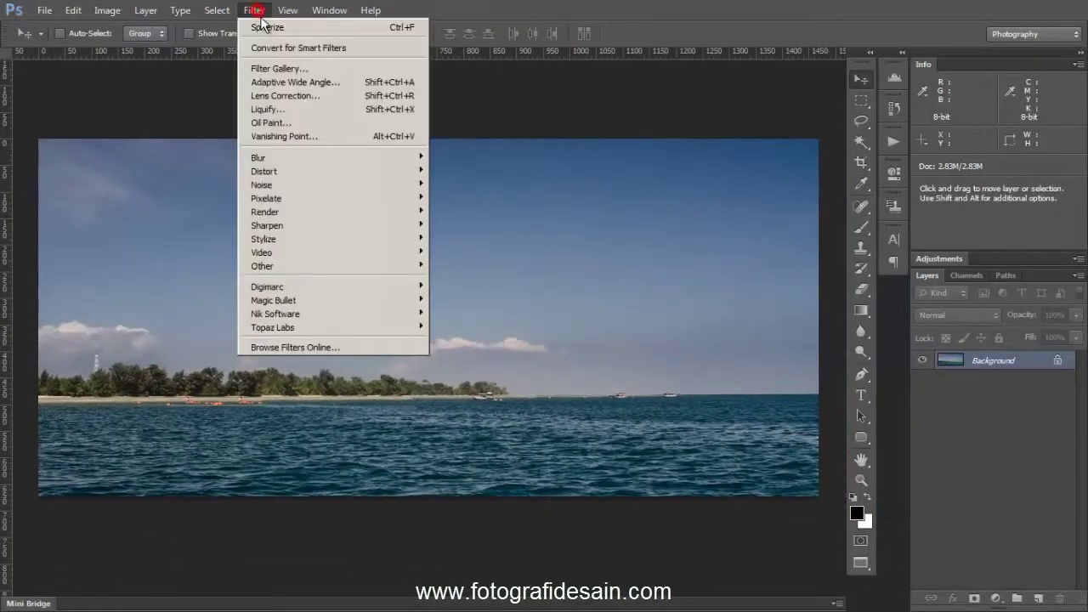
{"action": "left_click", "coordinate": [327, 94]}
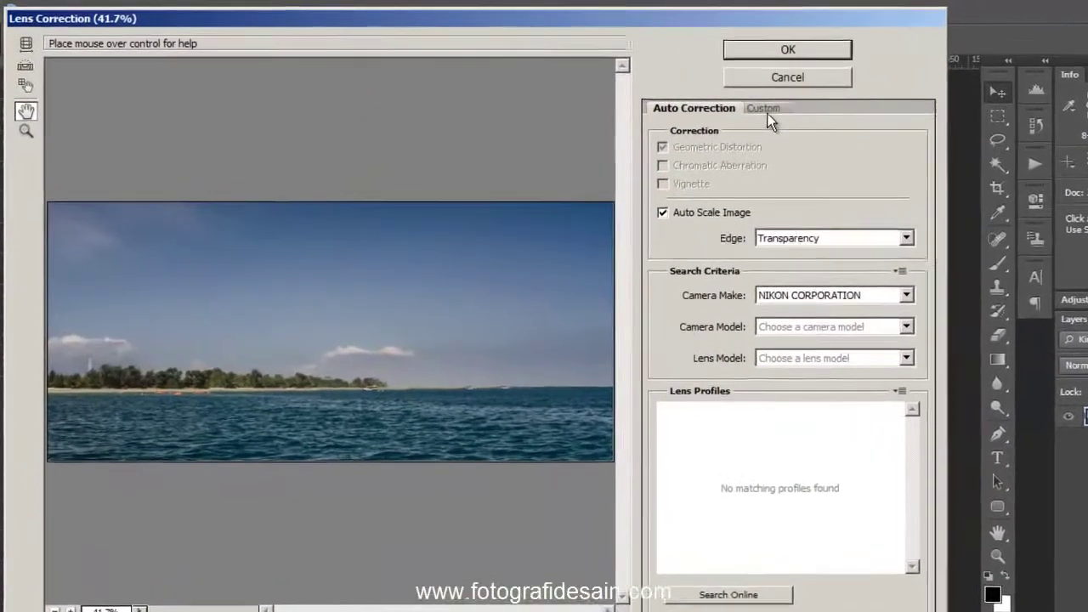
{"action": "left_click", "coordinate": [671, 92]}
{"action": "left_click_drag", "start_coordinate": [893, 219], "coordinate": [852, 221]}
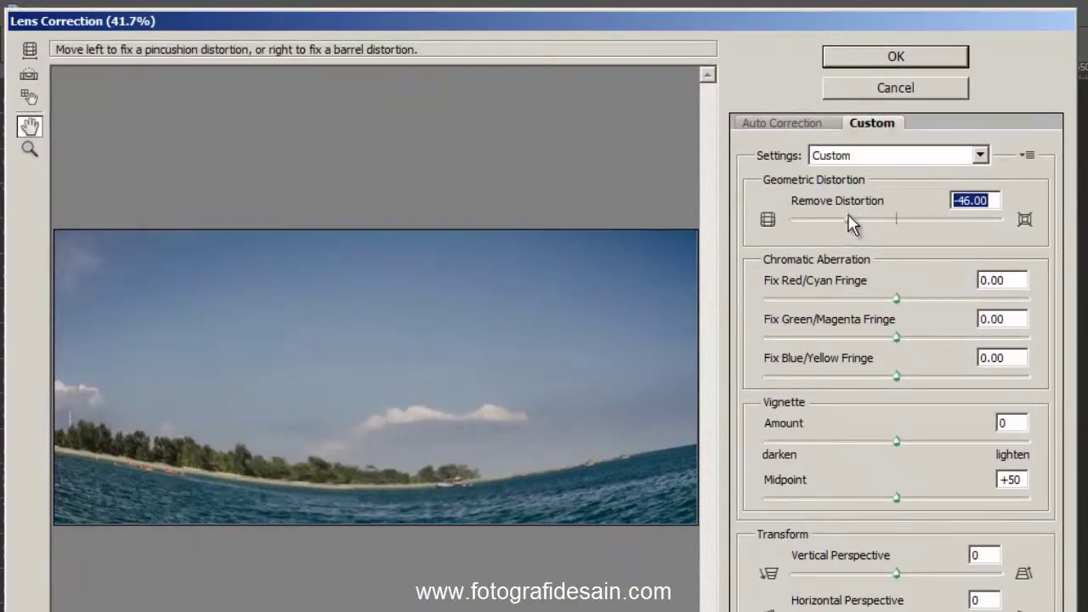
{"action": "left_click_drag", "start_coordinate": [849, 219], "coordinate": [901, 223]}
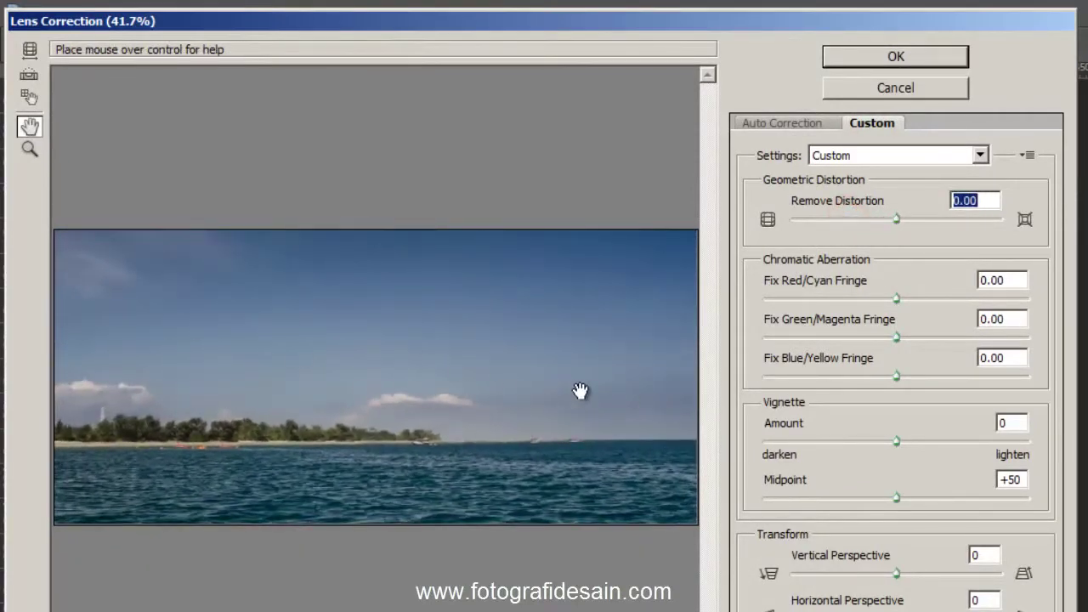
{"action": "left_click_drag", "start_coordinate": [899, 219], "coordinate": [849, 219]}
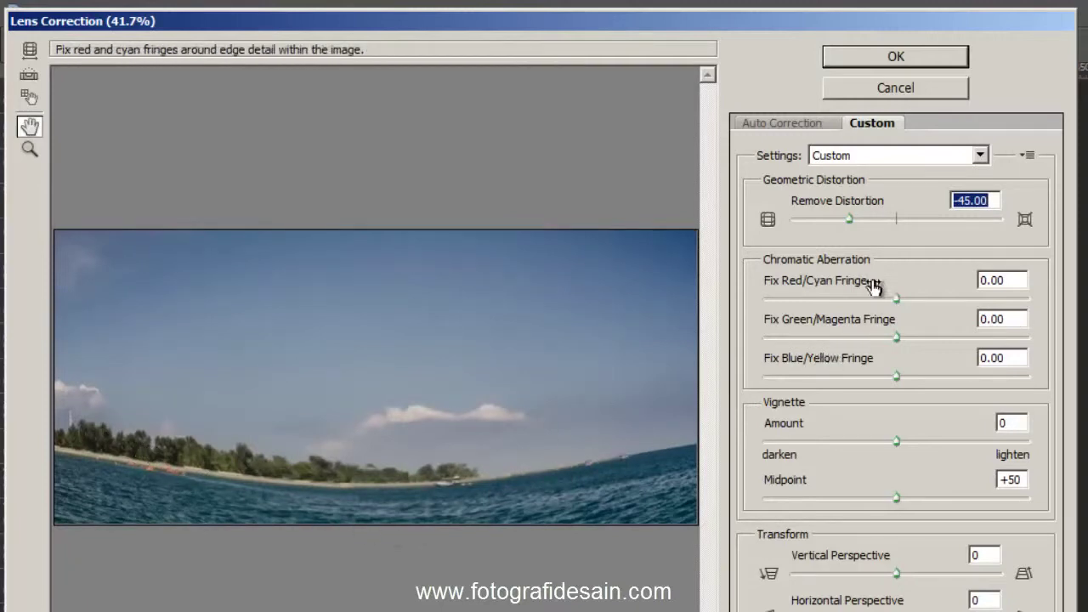
{"action": "left_click", "coordinate": [900, 87]}
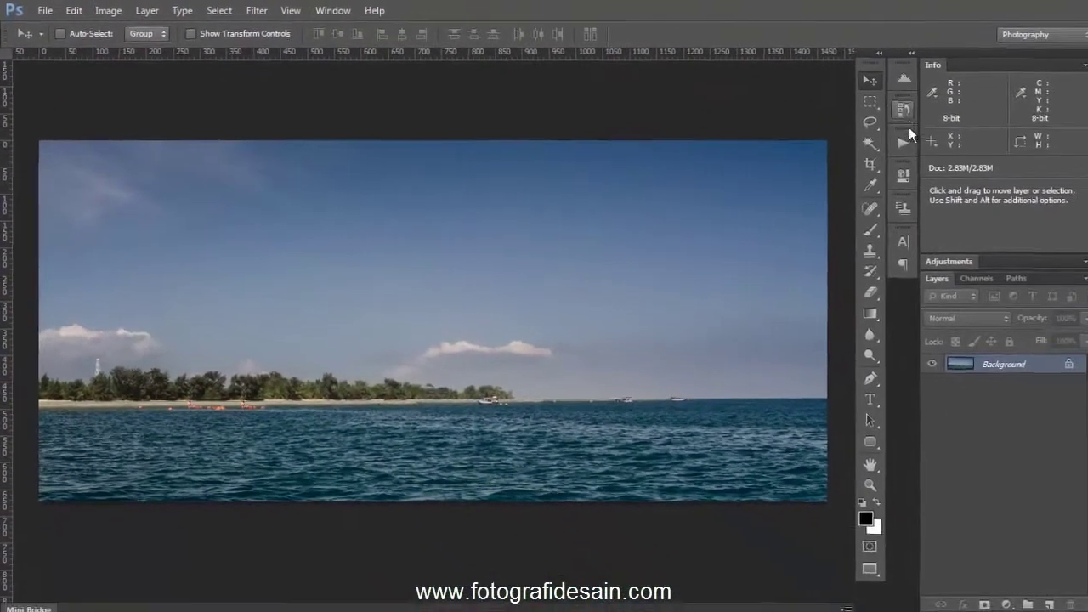
Step History back to Deselect to undo the first crop, then zoom out to the full photo.
{"action": "left_click", "coordinate": [894, 107]}
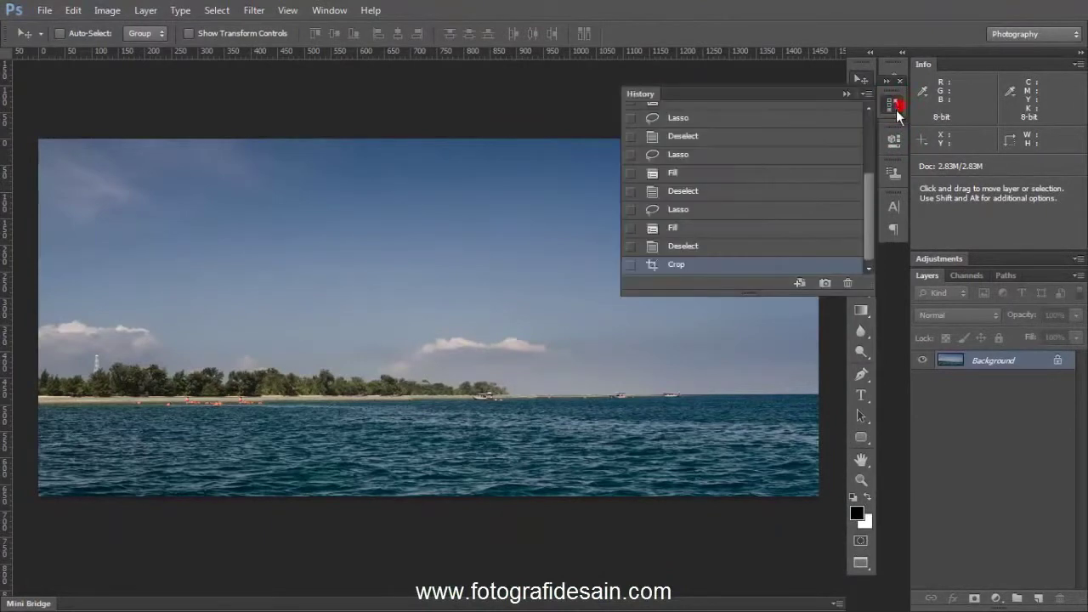
{"action": "left_click", "coordinate": [748, 247]}
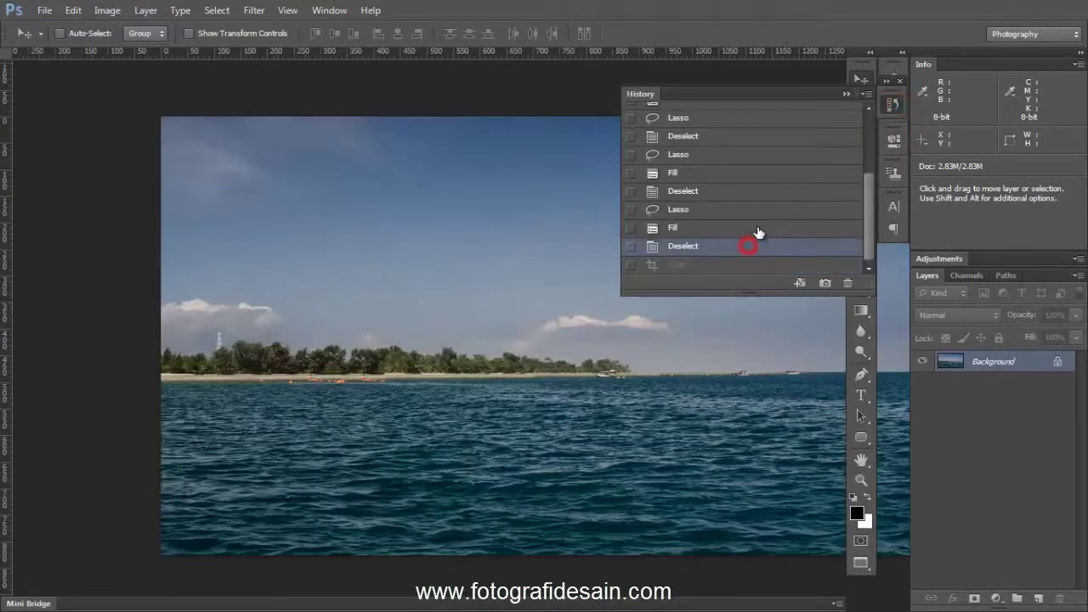
{"action": "left_click", "coordinate": [902, 103]}
{"action": "key", "text": "ctrl+0"}
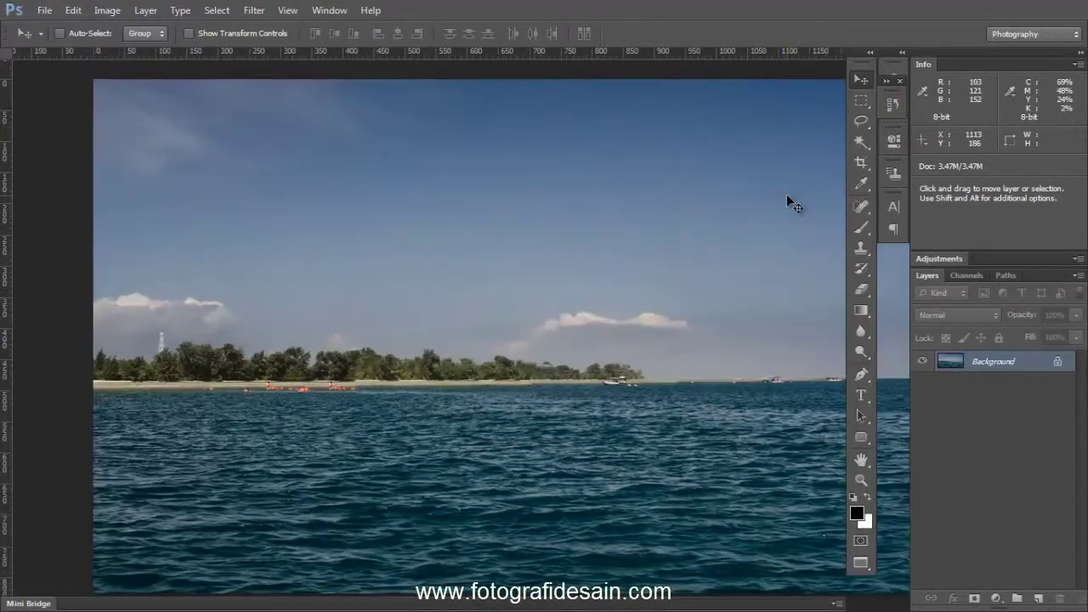
{"action": "key", "text": "ctrl+minus"}
{"action": "key", "text": "ctrl+minus"}
{"action": "key", "text": "ctrl+minus"}
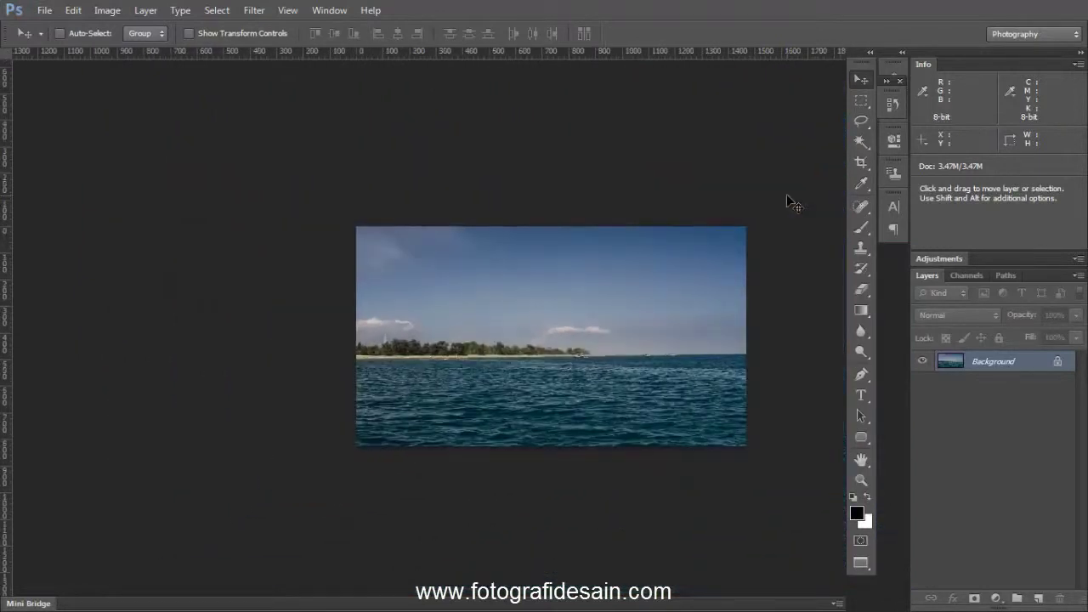
{"action": "left_click_drag", "start_coordinate": [510, 429], "coordinate": [364, 408]}
Recrop the seascape into a 1469 × 505 panoramic strip that trims most of the sky.
{"action": "key", "text": "c"}
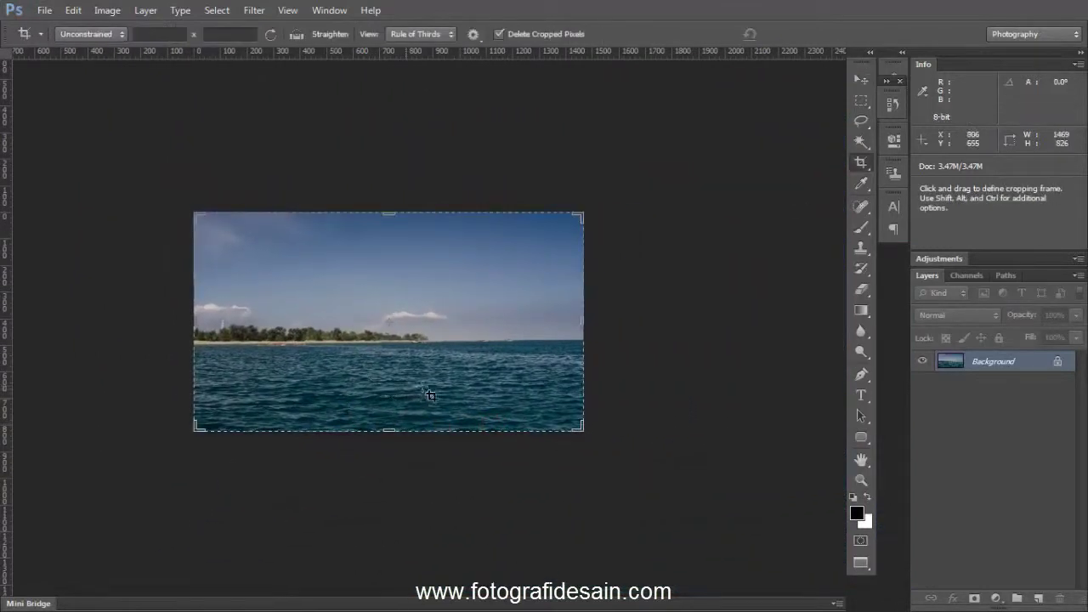
{"action": "key", "text": "ctrl+0"}
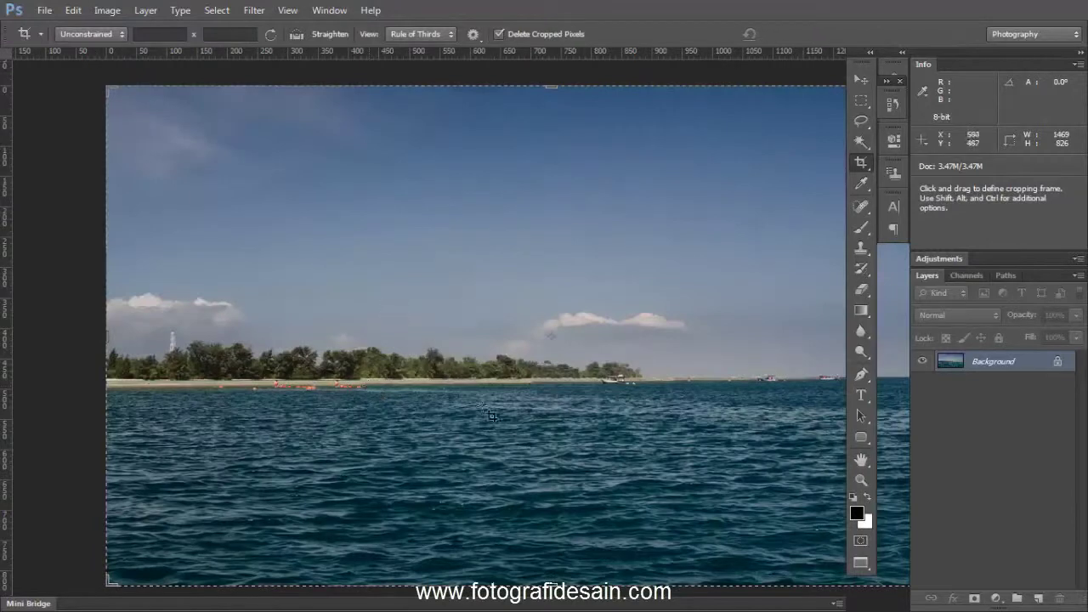
{"action": "left_click_drag", "start_coordinate": [549, 570], "coordinate": [551, 585]}
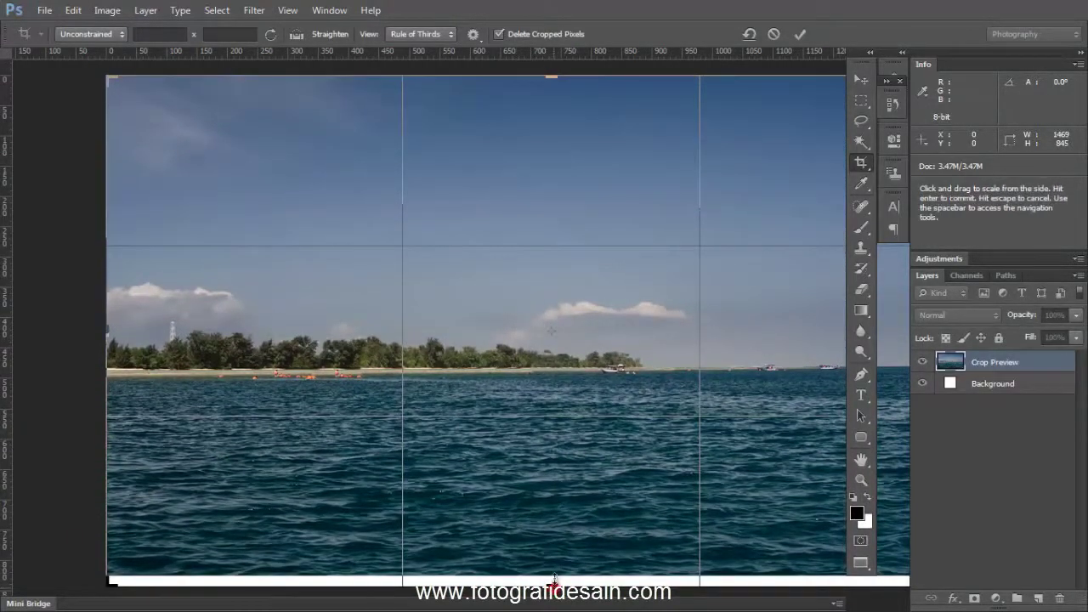
{"action": "left_click_drag", "start_coordinate": [551, 585], "coordinate": [555, 578]}
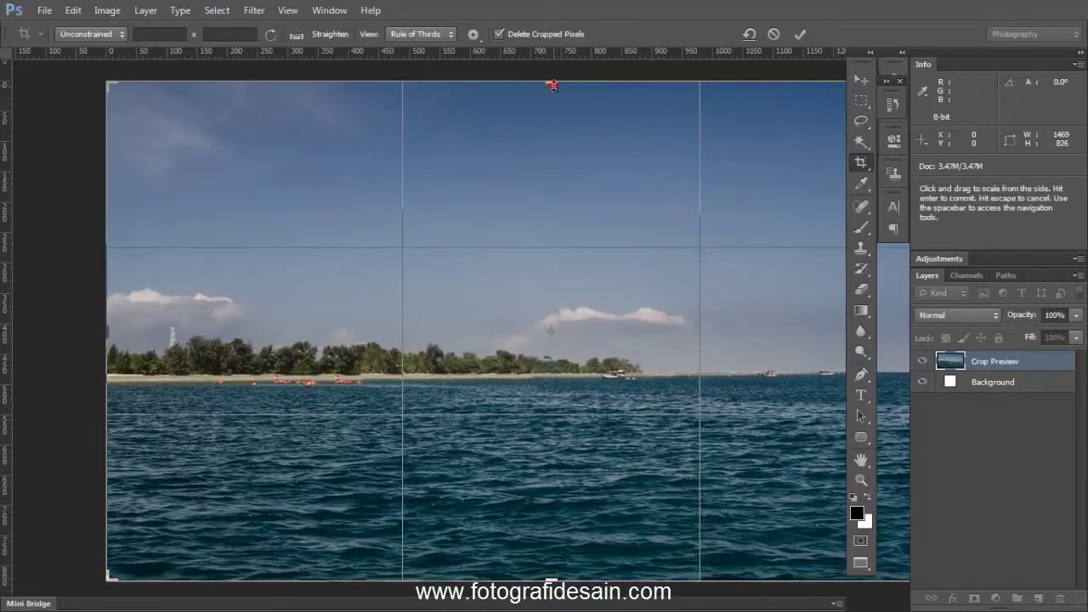
{"action": "left_click_drag", "start_coordinate": [553, 86], "coordinate": [563, 177]}
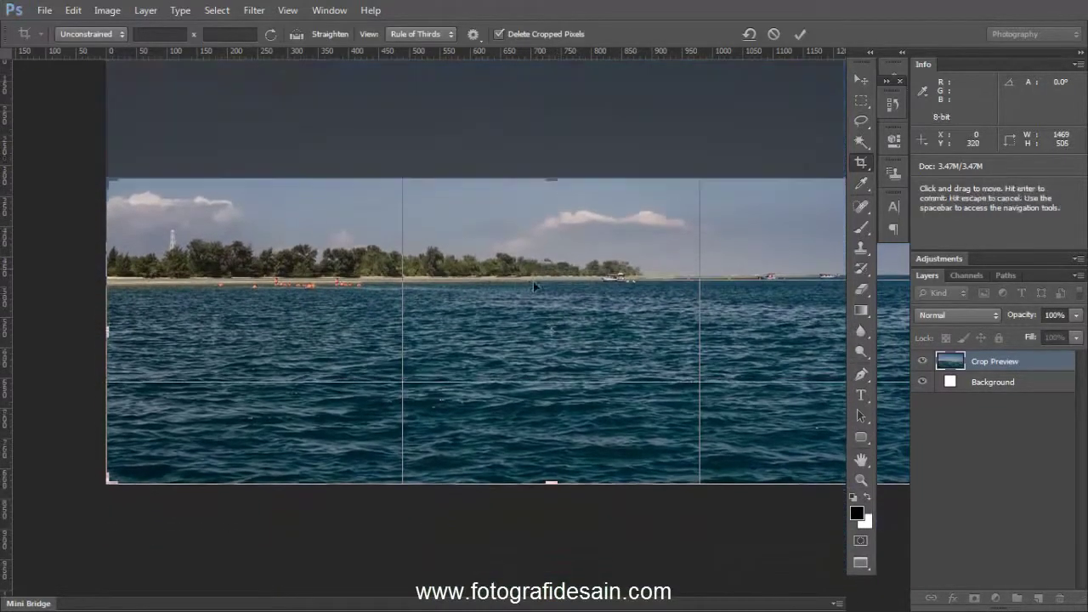
{"action": "key", "text": "ctrl+minus"}
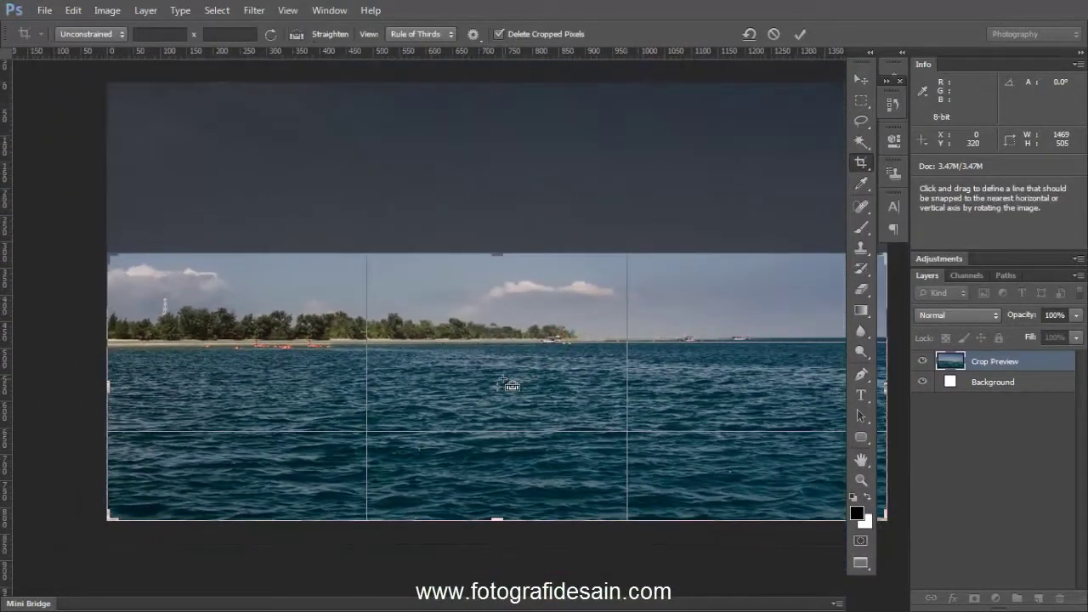
{"action": "left_click_drag", "start_coordinate": [511, 384], "coordinate": [413, 418]}
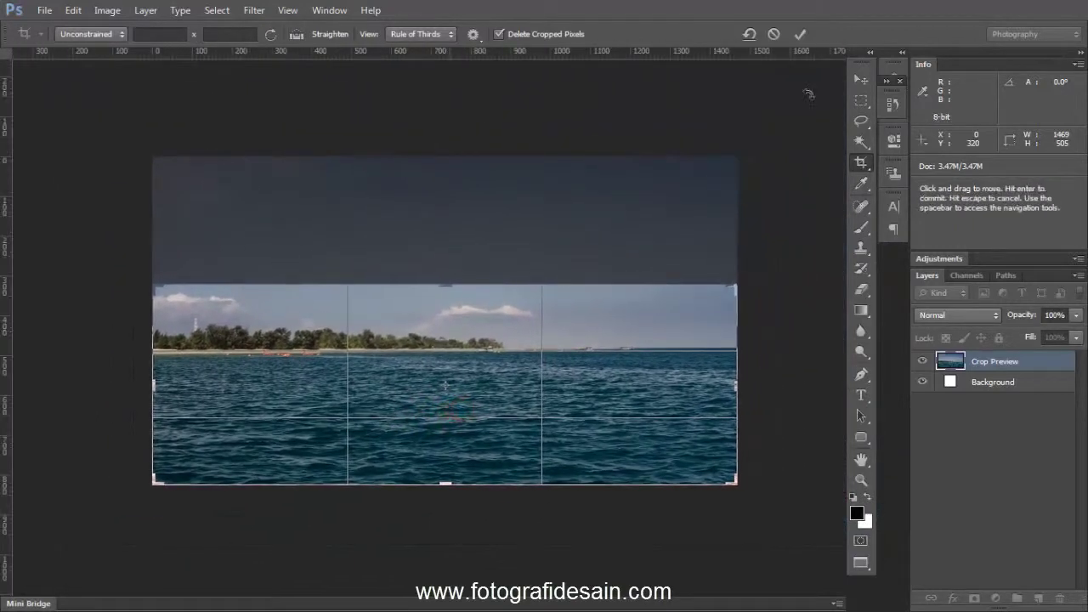
{"action": "key", "text": "Return"}
{"action": "key", "text": "v"}
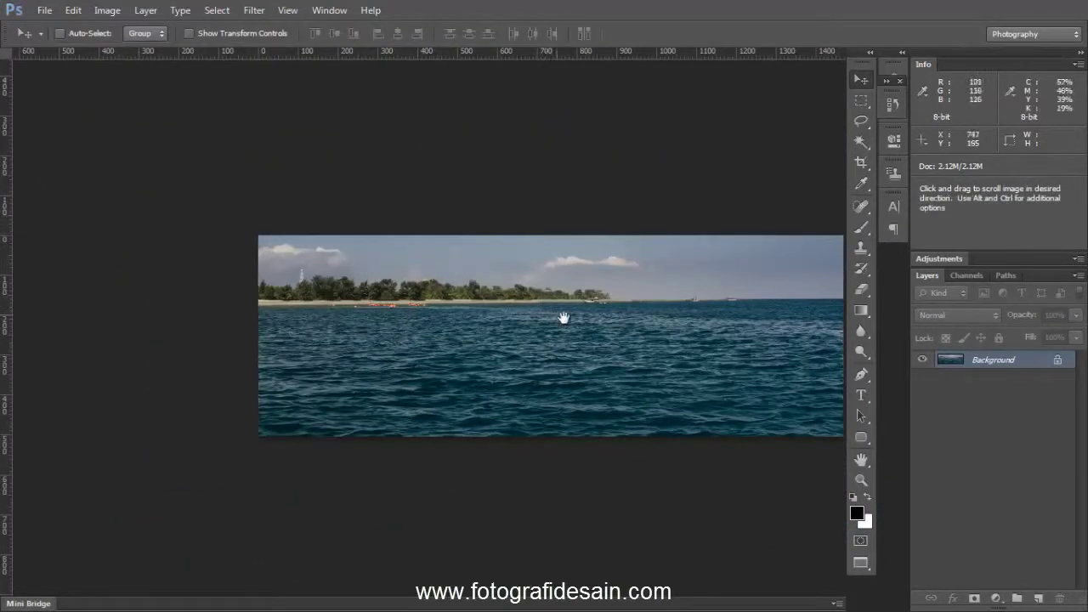
{"action": "left_click_drag", "start_coordinate": [582, 331], "coordinate": [455, 337]}
Apply Lens Correction with Remove Distortion set to -39 to curve the horizon.
{"action": "left_click", "coordinate": [260, 11]}
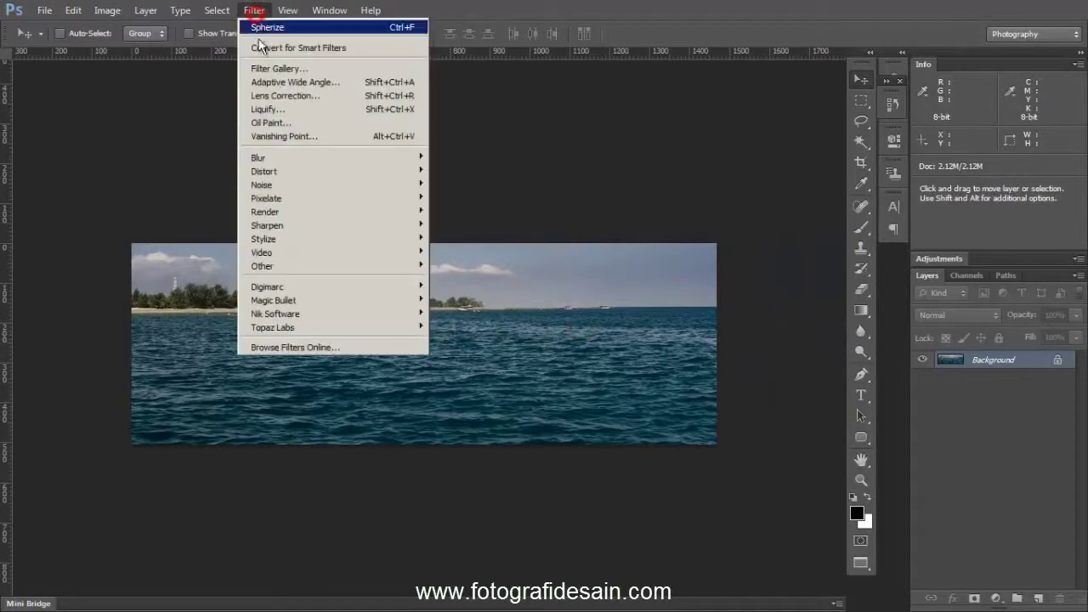
{"action": "left_click", "coordinate": [339, 96]}
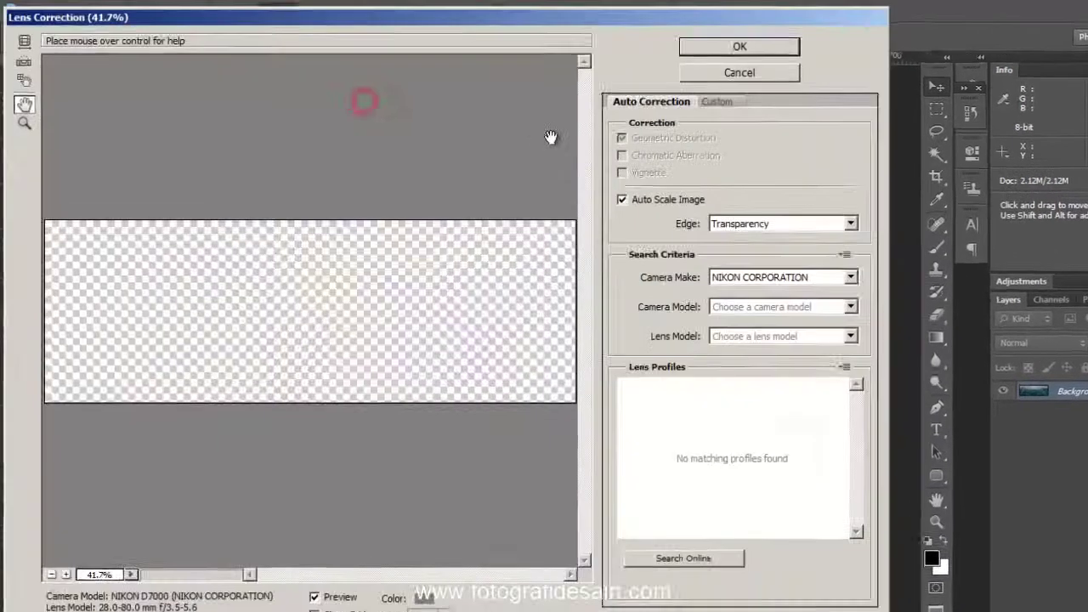
{"action": "left_click", "coordinate": [824, 116]}
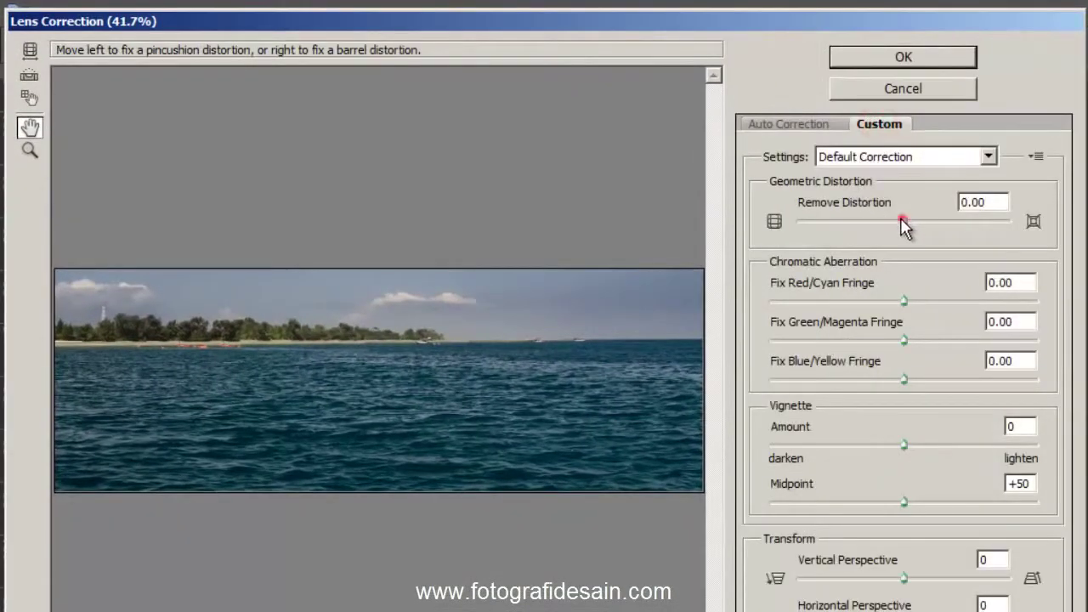
{"action": "mouse_move", "coordinate": [851, 210]}
{"action": "left_mouse_down"}
{"action": "mouse_move", "coordinate": [826, 210]}
{"action": "mouse_move", "coordinate": [872, 222]}
{"action": "mouse_move", "coordinate": [863, 226]}
{"action": "left_mouse_up"}
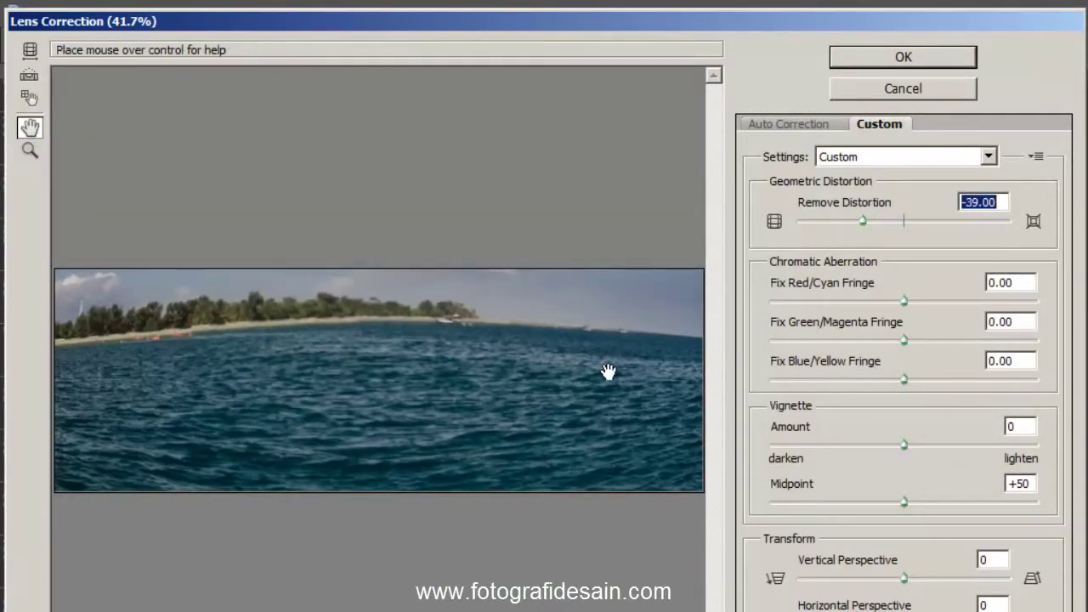
{"action": "left_click", "coordinate": [889, 60]}
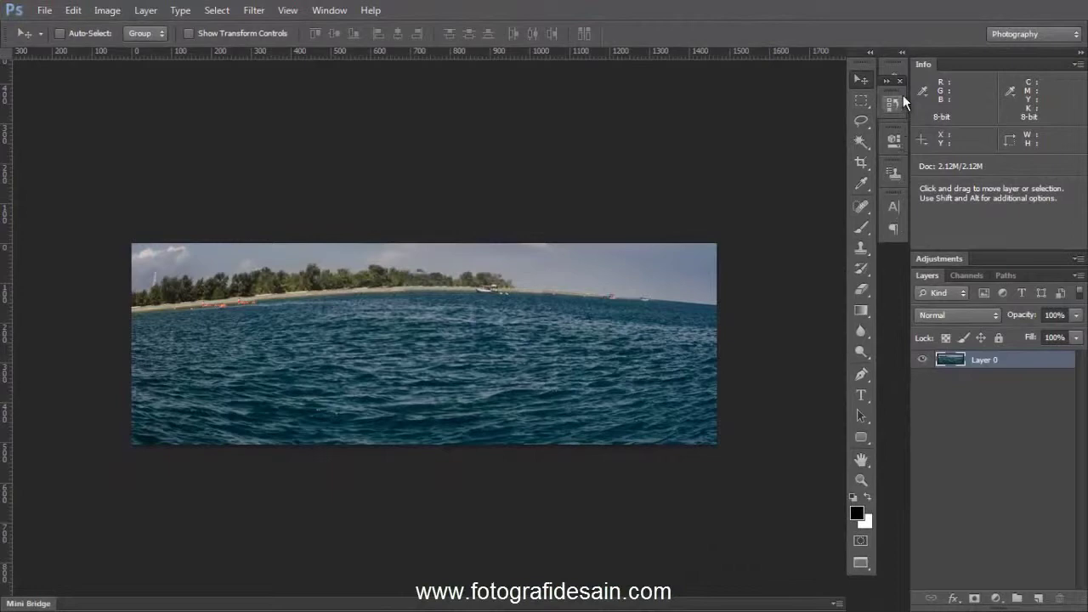
Step History back to the Deselect state above Crop, discarding the lens correction and crop.
{"action": "left_click", "coordinate": [894, 103]}
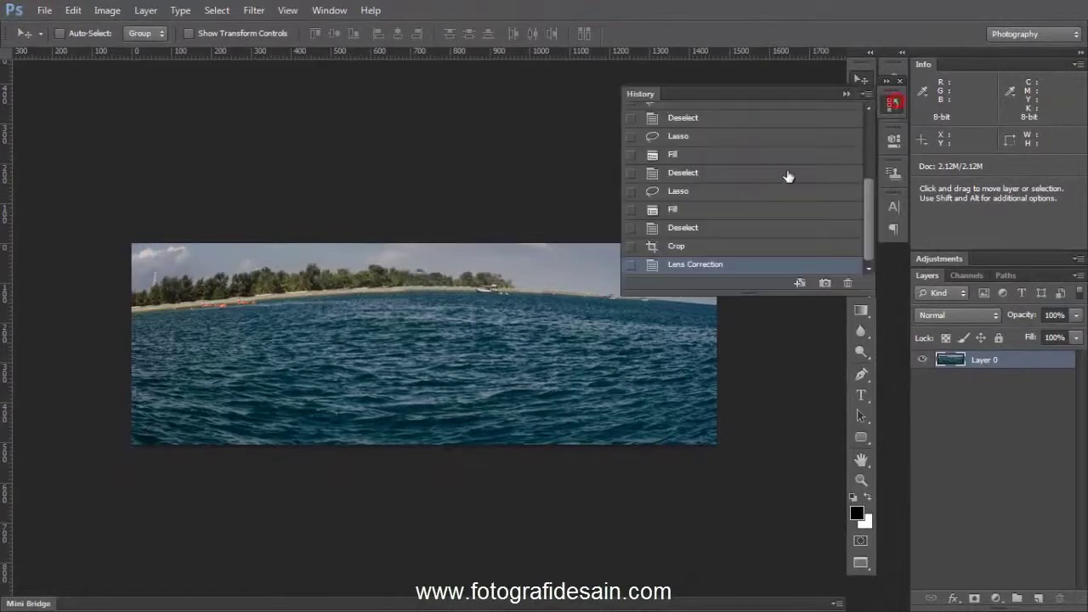
{"action": "left_click", "coordinate": [709, 247]}
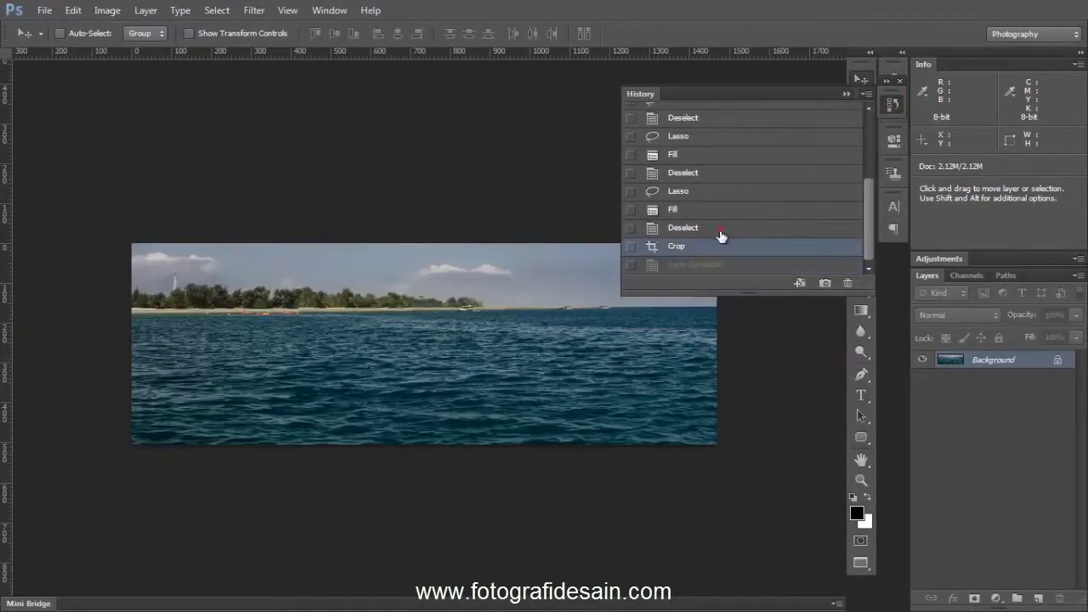
{"action": "left_click", "coordinate": [721, 227]}
{"action": "left_click", "coordinate": [893, 103]}
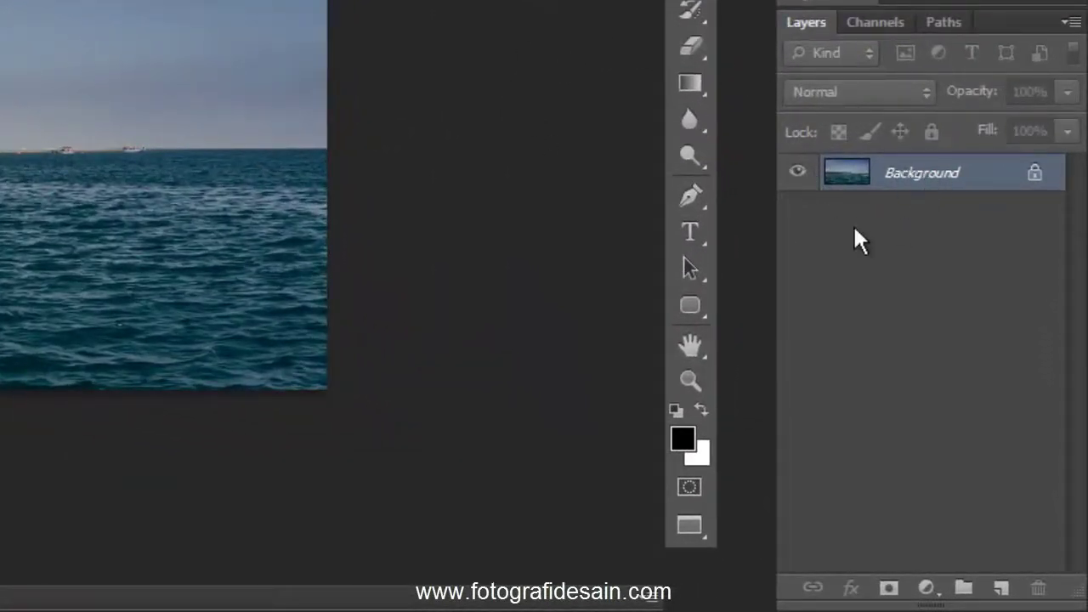
Duplicate the seascape onto Layer 1 and fill the Background layer with white.
{"action": "key", "text": "ctrl+j"}
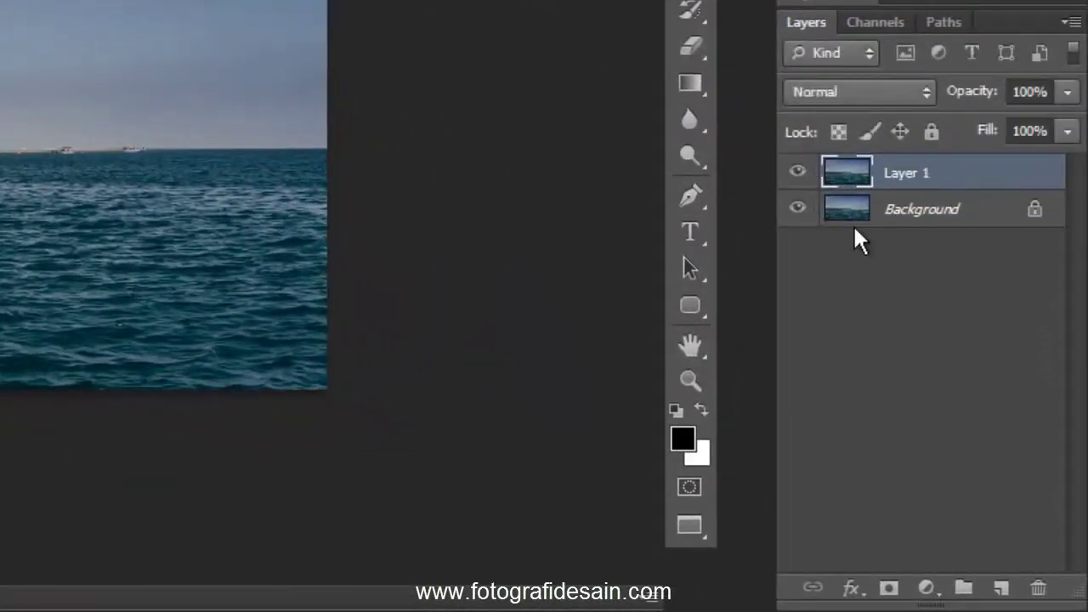
{"action": "left_click", "coordinate": [848, 212]}
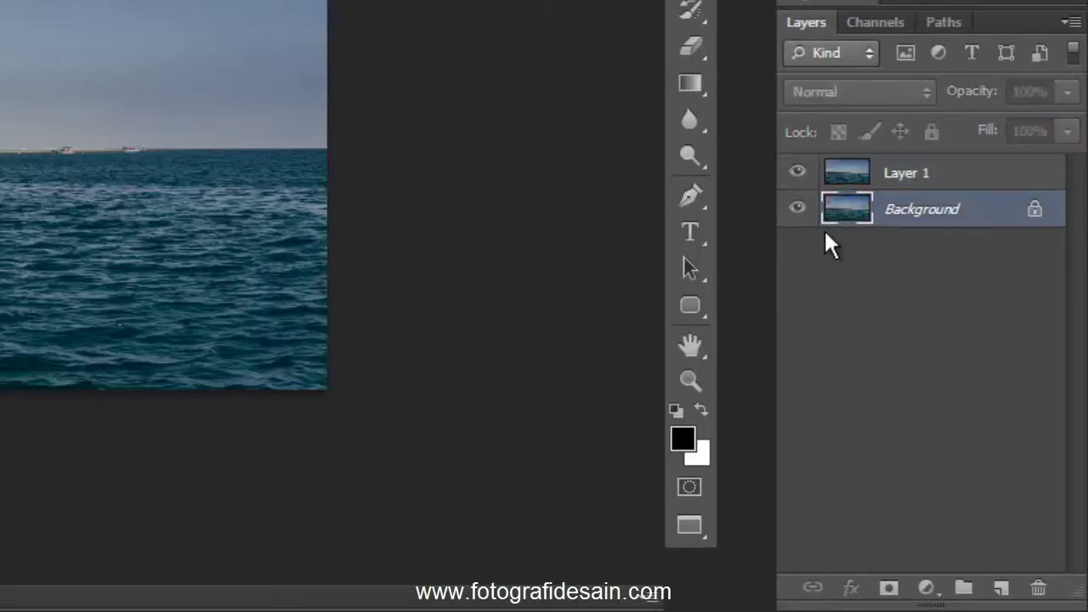
{"action": "key", "text": "ctrl+BackSpace"}
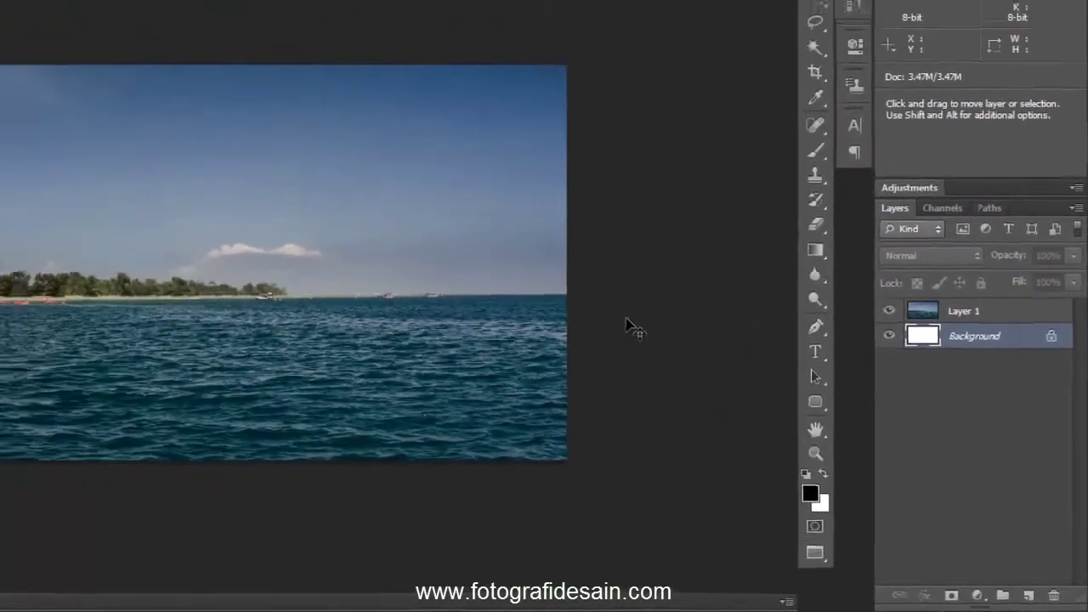
{"action": "key", "text": "c"}
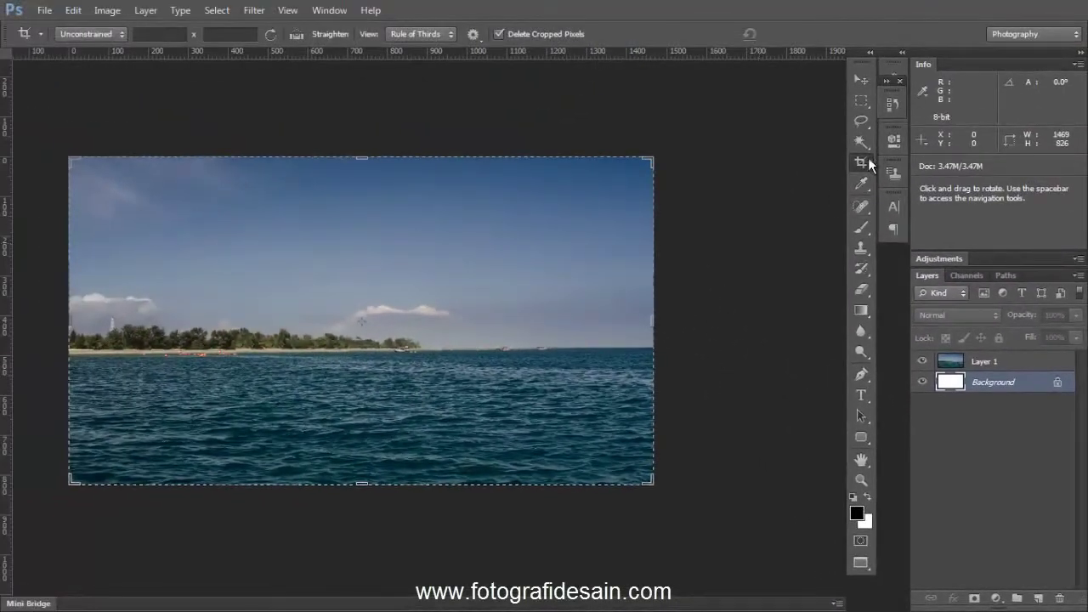
Extend the canvas far below the photo with a crop, then select Layer 1.
{"action": "left_click_drag", "start_coordinate": [425, 347], "coordinate": [519, 312]}
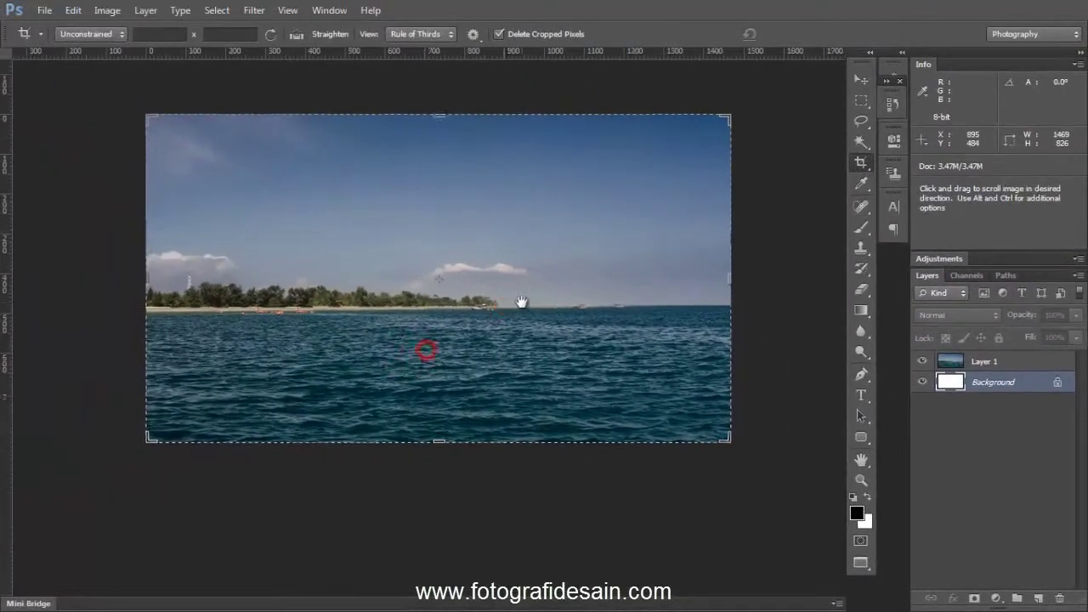
{"action": "scroll", "coordinate": [519, 311], "scroll_direction": "down", "scroll_amount": 1}
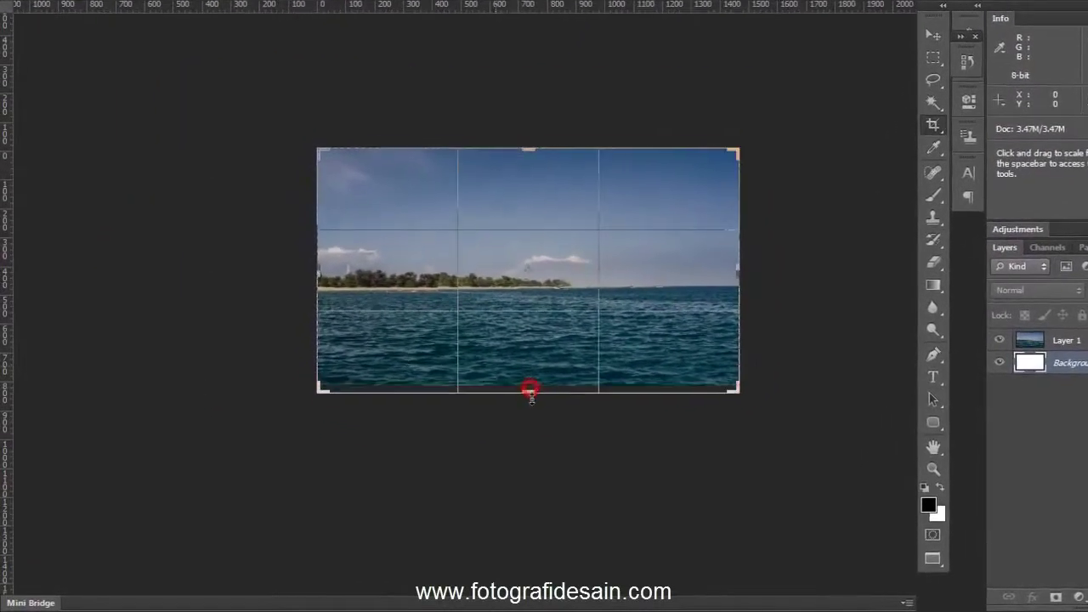
{"action": "left_click_drag", "start_coordinate": [529, 389], "coordinate": [547, 507]}
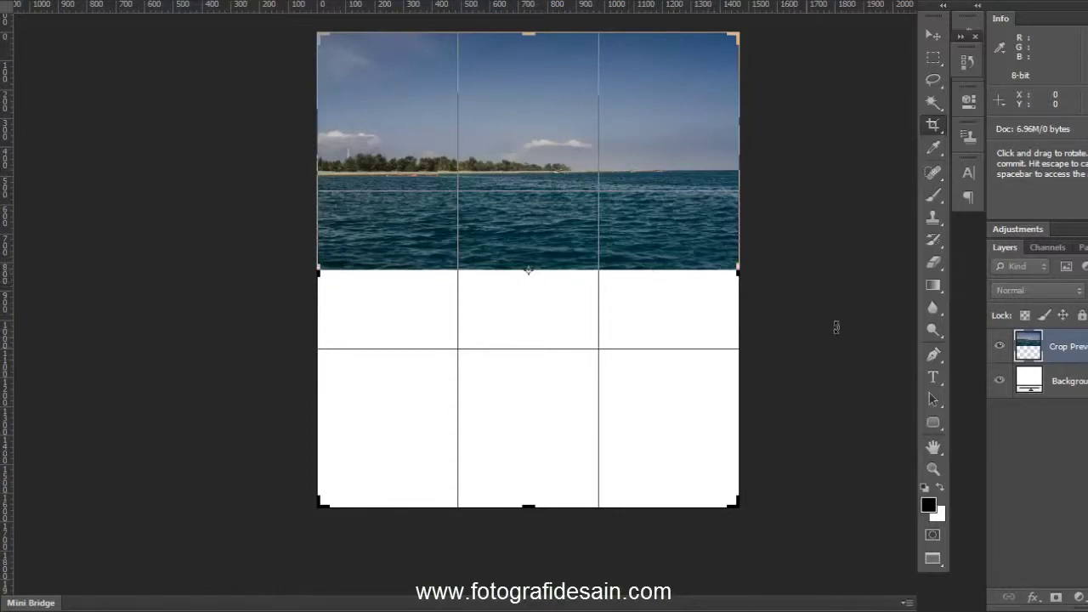
{"action": "key", "text": "Return"}
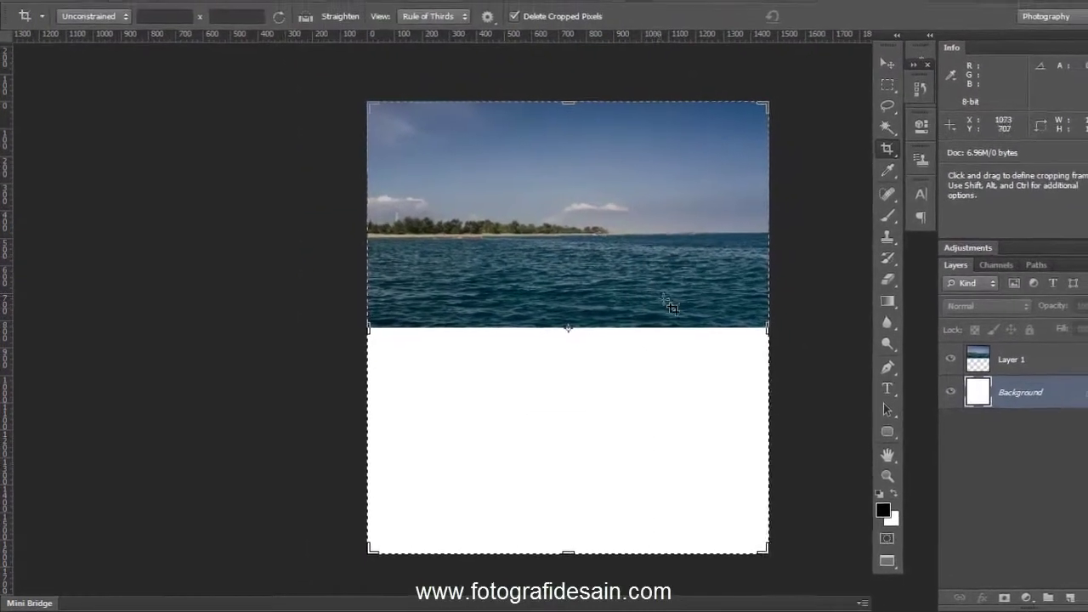
{"action": "key", "text": "v"}
{"action": "scroll", "coordinate": [638, 332], "scroll_direction": "right", "scroll_amount": 3}
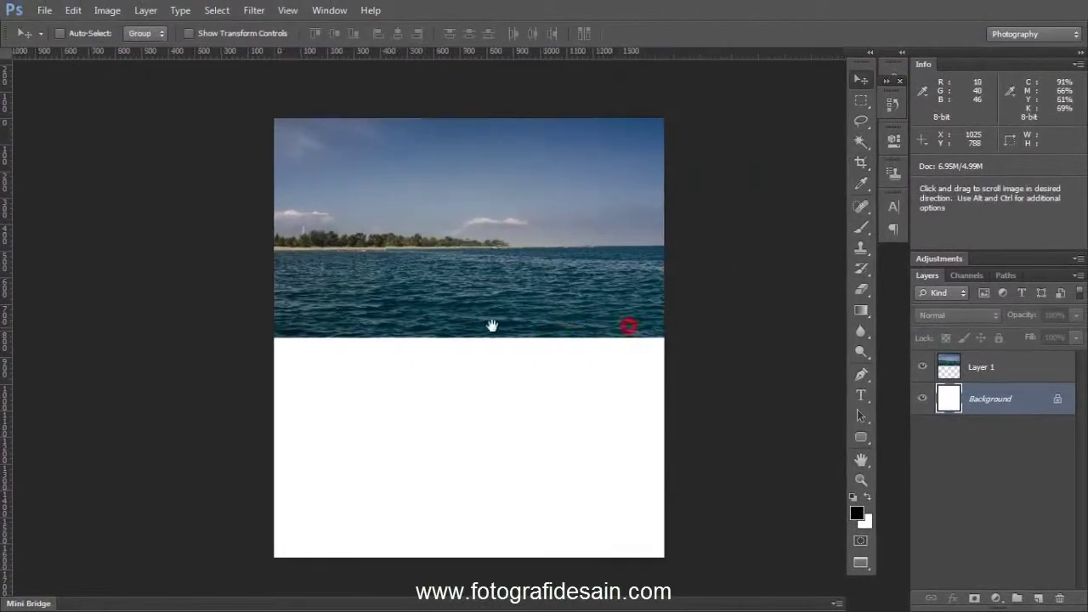
{"action": "left_click", "coordinate": [993, 366]}
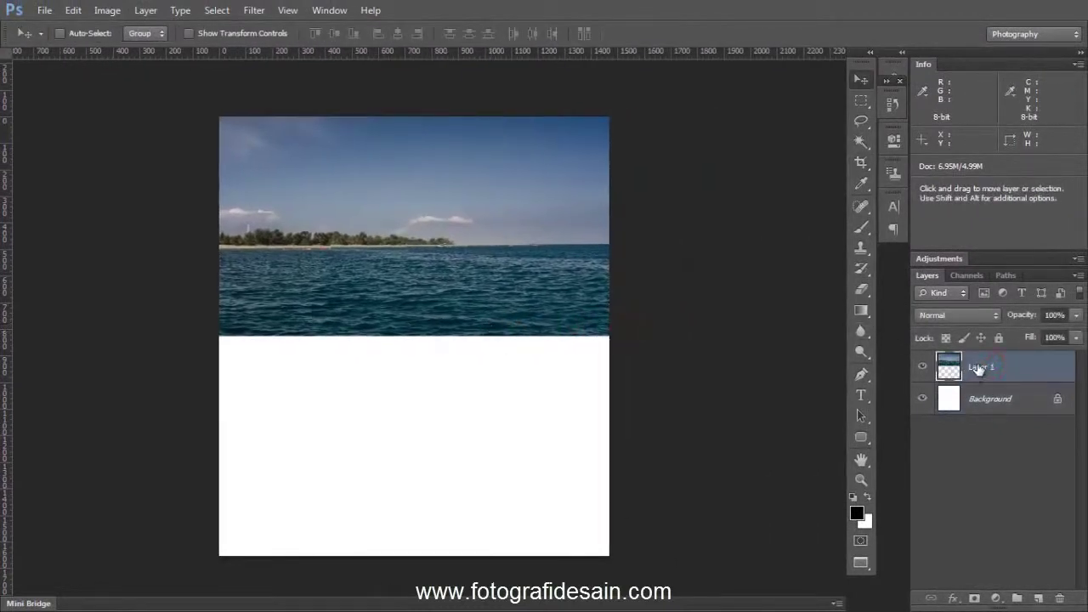
Apply Lens Correction to Layer 1 with Remove Distortion around -49 to bulge the horizon.
{"action": "left_click", "coordinate": [254, 10]}
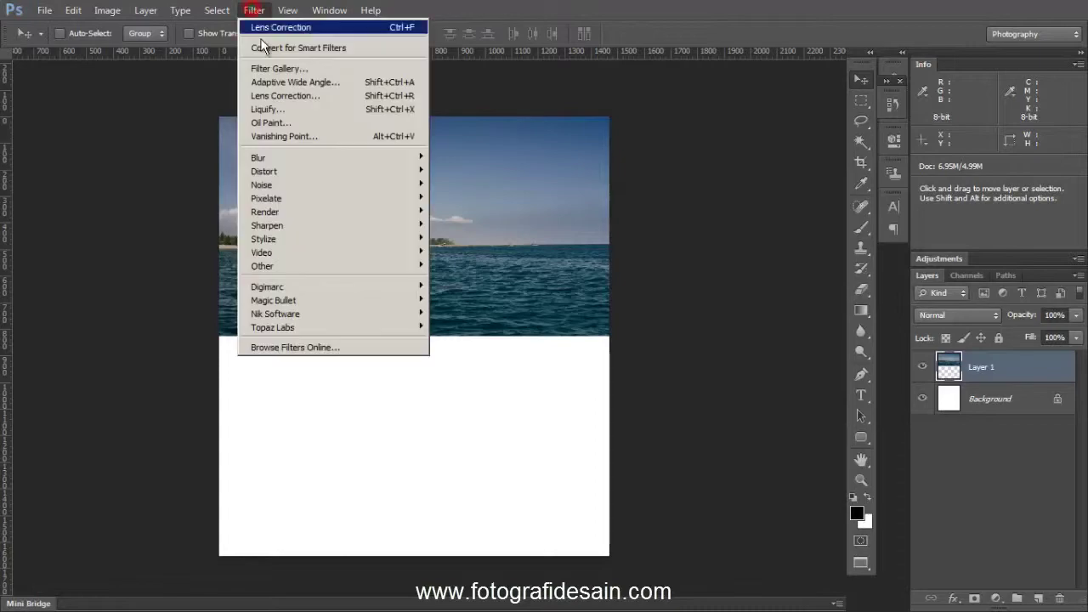
{"action": "left_click", "coordinate": [374, 96]}
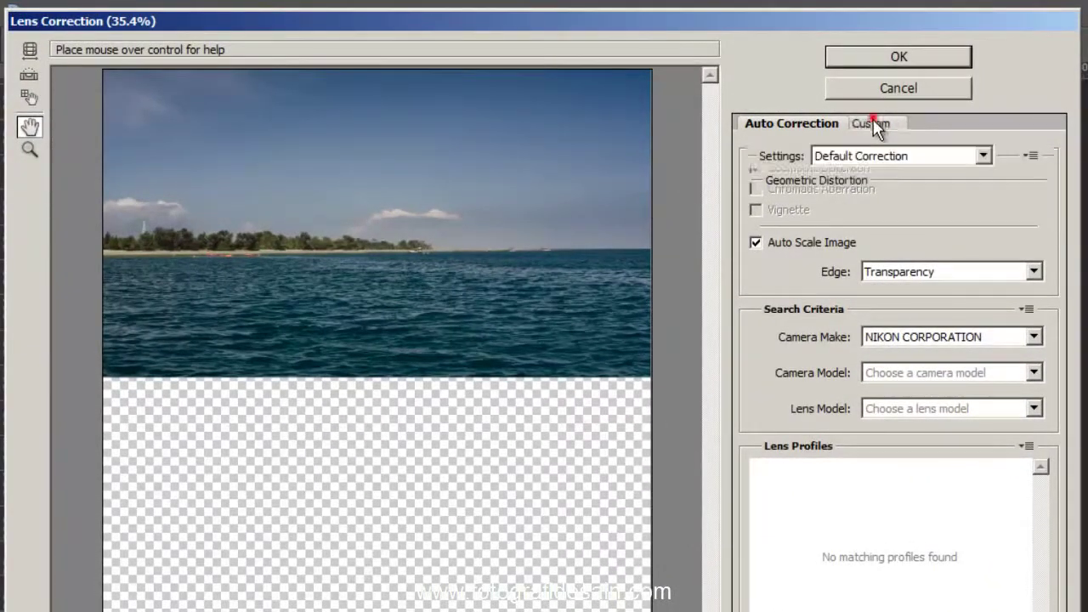
{"action": "left_click", "coordinate": [873, 123]}
{"action": "left_click_drag", "start_coordinate": [900, 221], "coordinate": [847, 213]}
{"action": "left_click", "coordinate": [895, 54]}
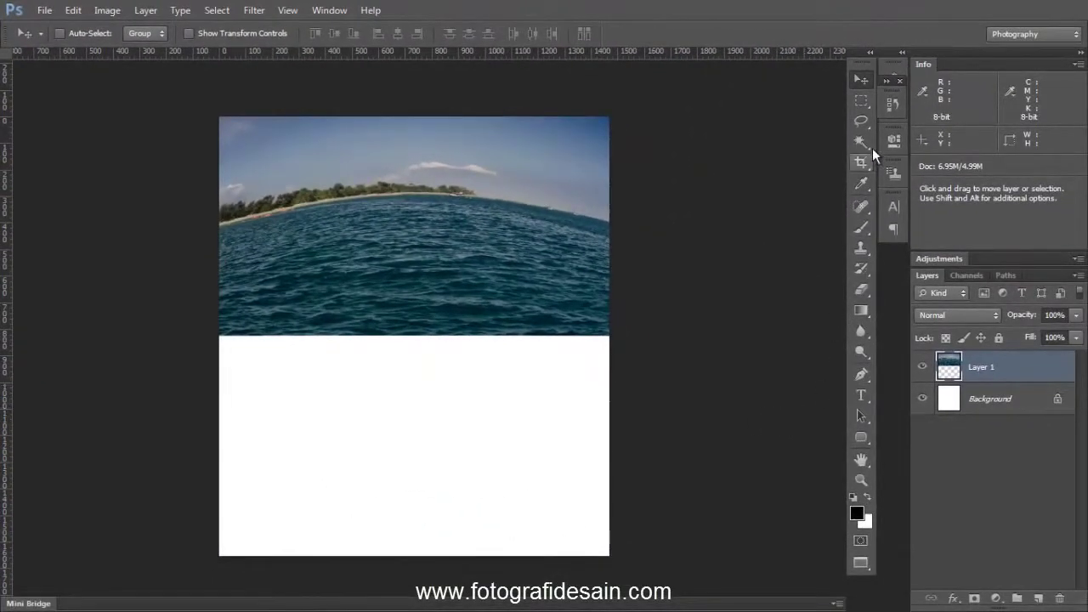
Crop away the white bottom area, leaving a 1469 × 826 canvas.
{"action": "left_click", "coordinate": [862, 160]}
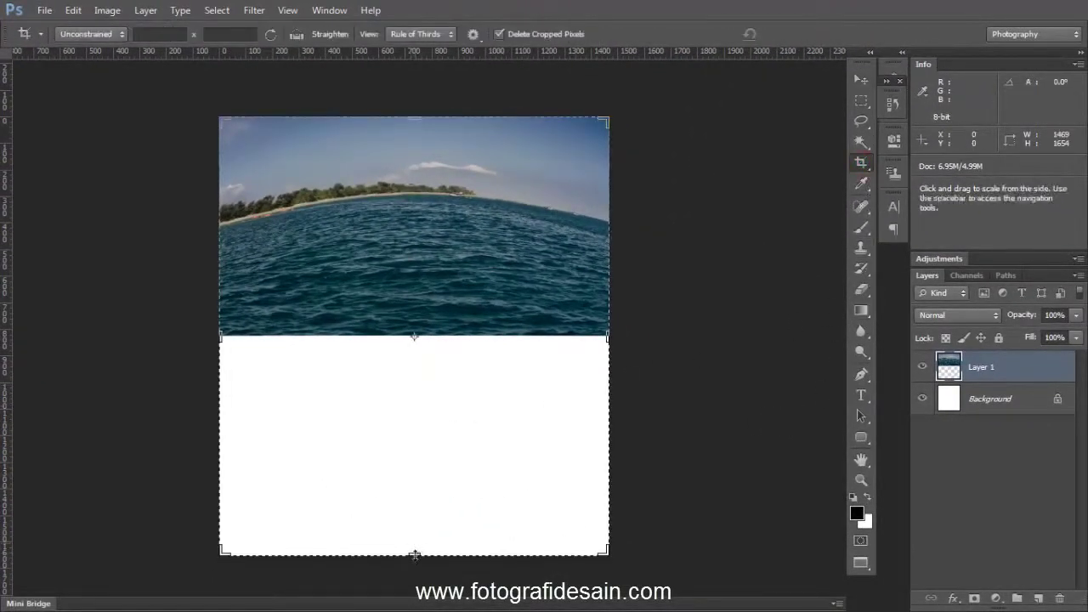
{"action": "left_click_drag", "start_coordinate": [414, 555], "coordinate": [402, 448]}
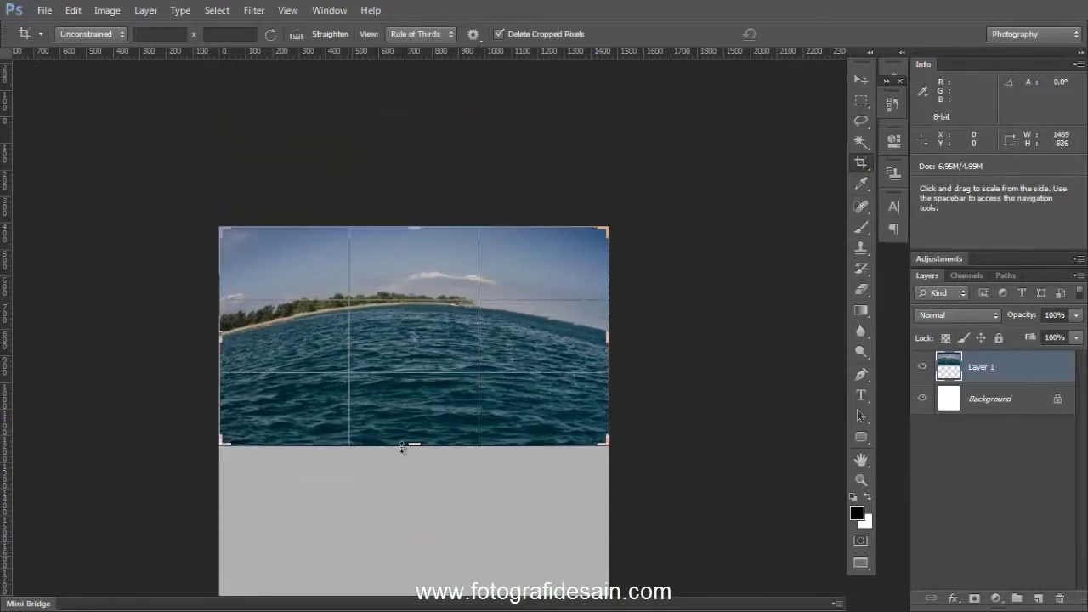
{"action": "key", "text": "Return"}
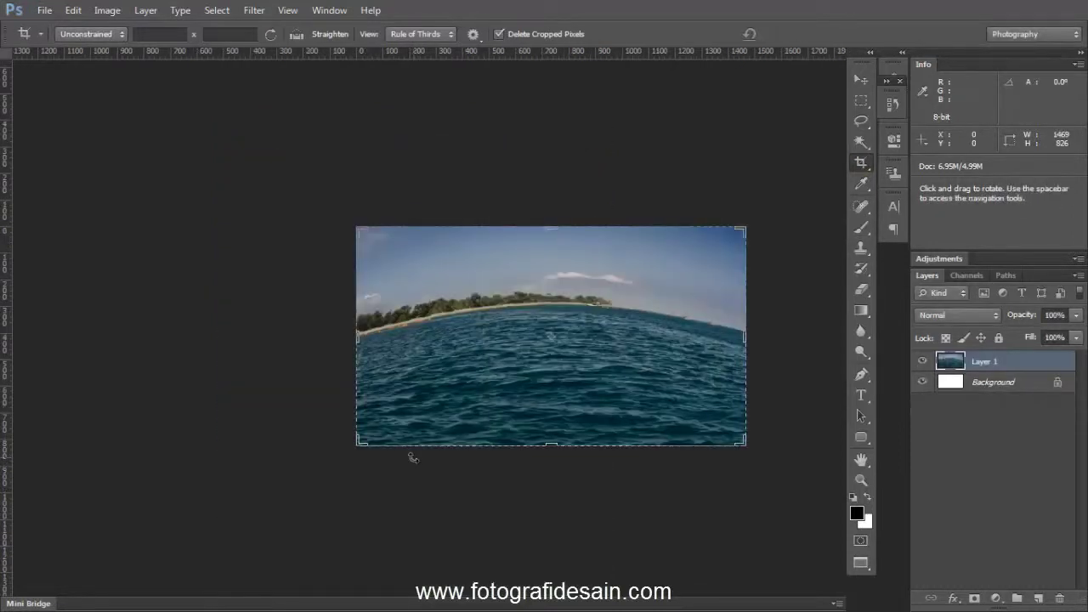
{"action": "key", "text": "v"}
{"action": "left_click_drag", "start_coordinate": [558, 376], "coordinate": [450, 359]}
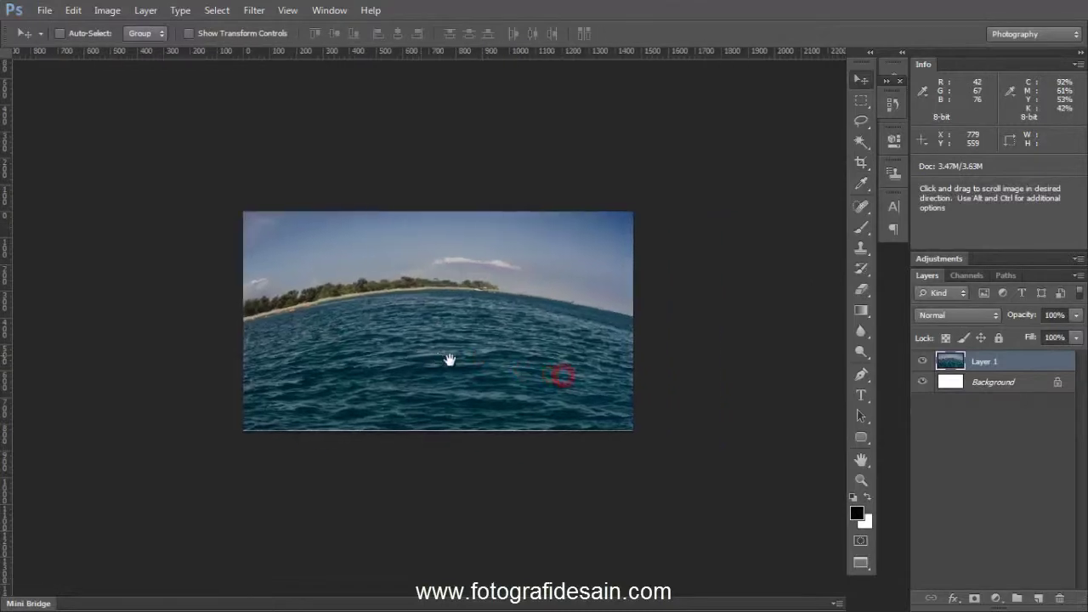
{"action": "scroll", "coordinate": [451, 360], "scroll_direction": "up", "scroll_amount": 2}
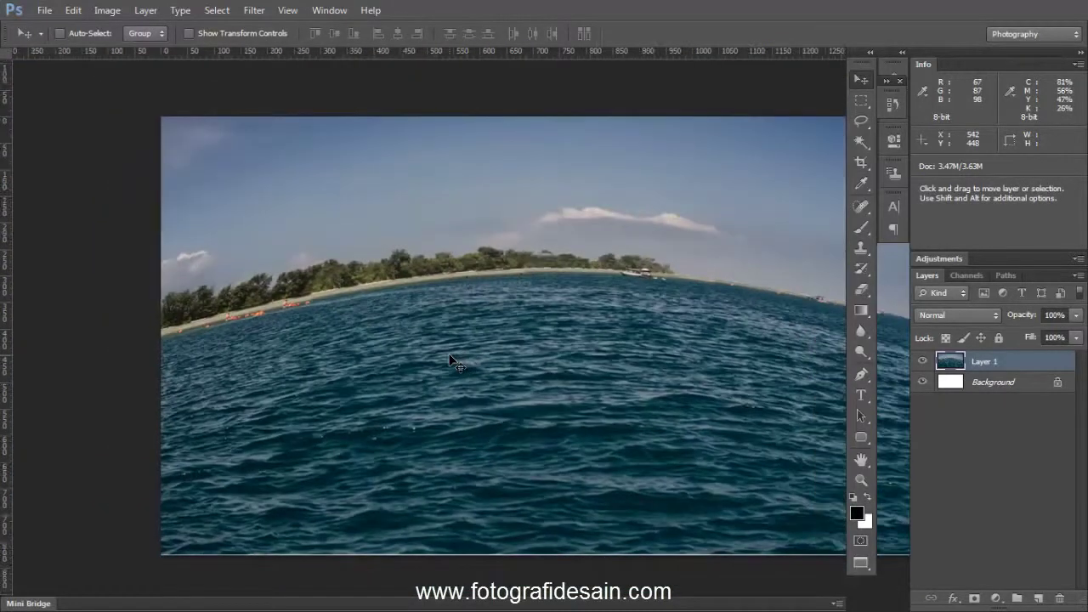
{"action": "left_click_drag", "start_coordinate": [530, 388], "coordinate": [427, 384]}
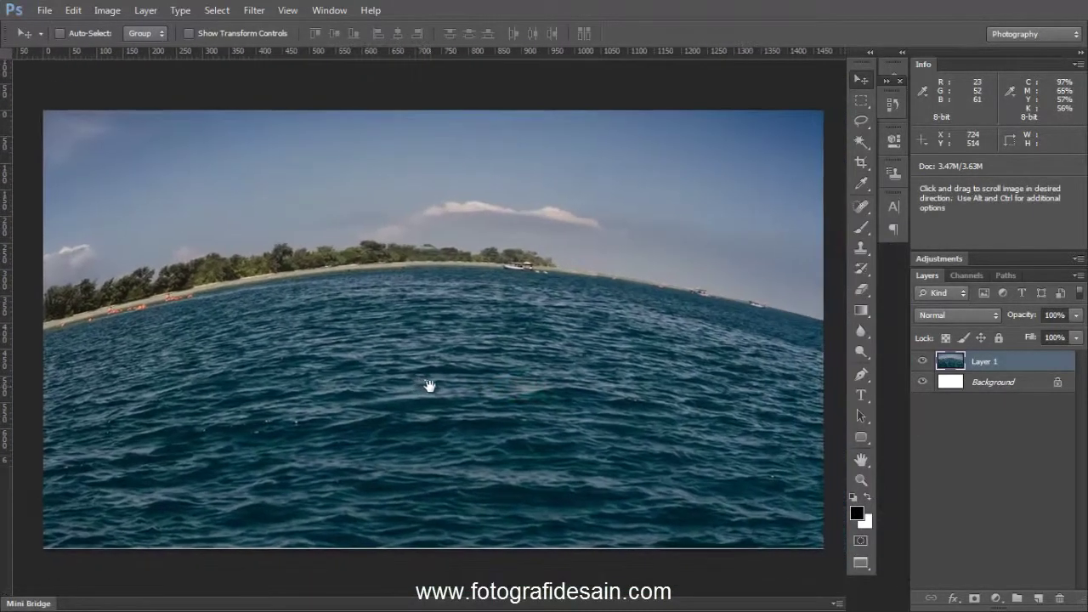